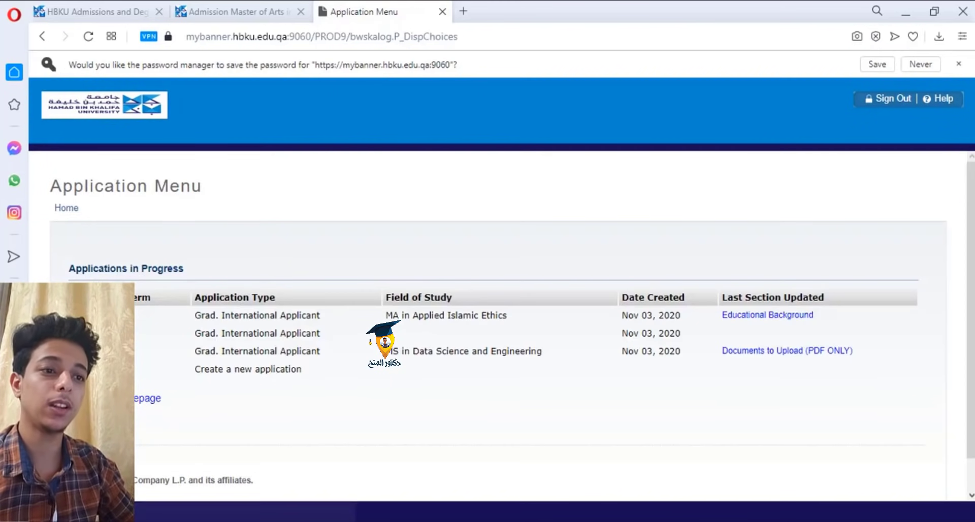
# - Start a new application and open the Application Type list to pick Grad. International Applicant
pyautogui.click(87, 368)
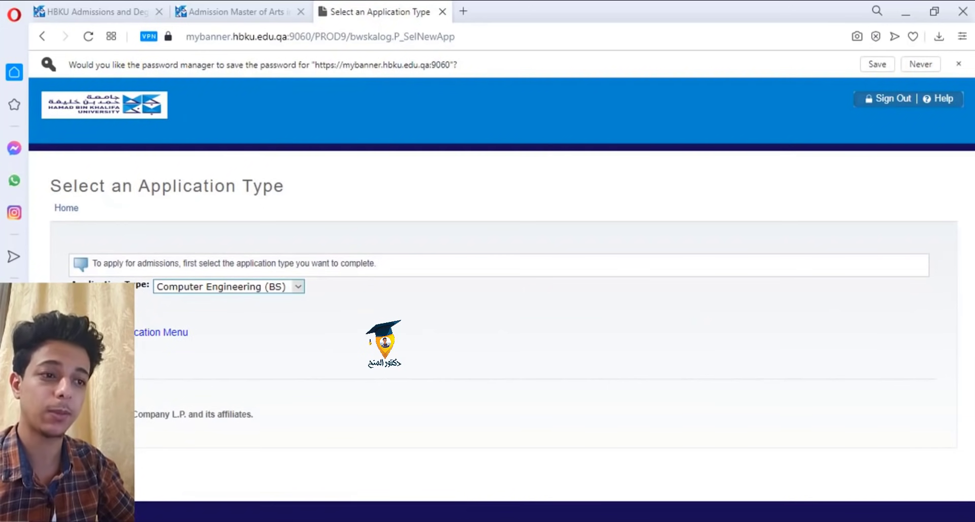
pyautogui.click(235, 291)
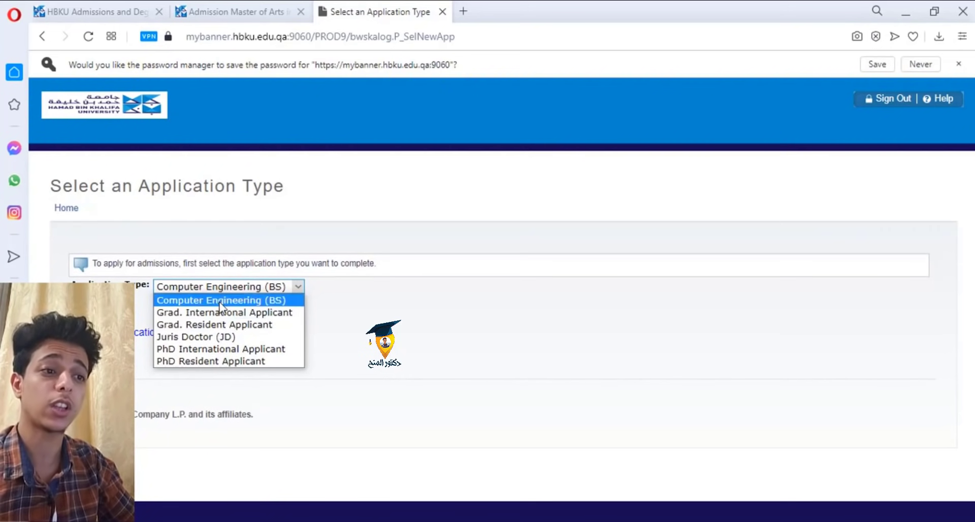
pyautogui.click(235, 301)
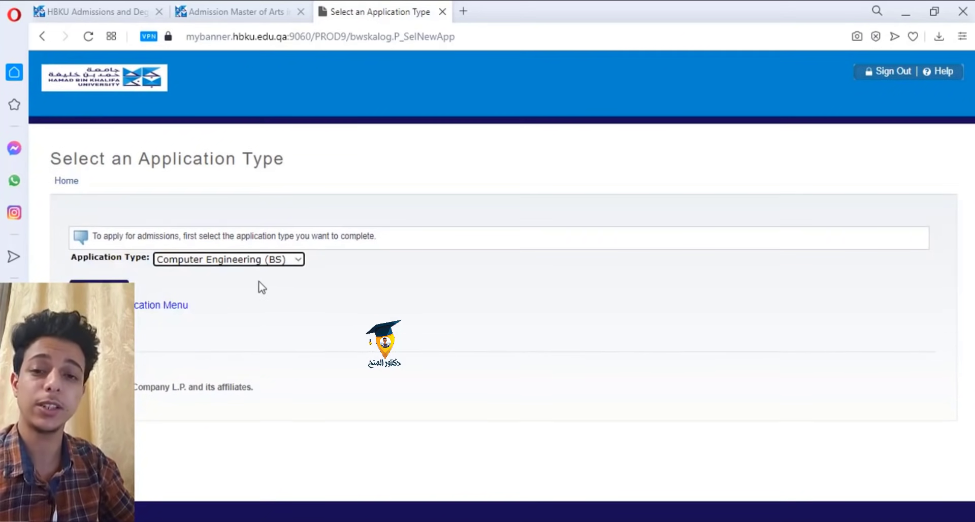
pyautogui.click(294, 259)
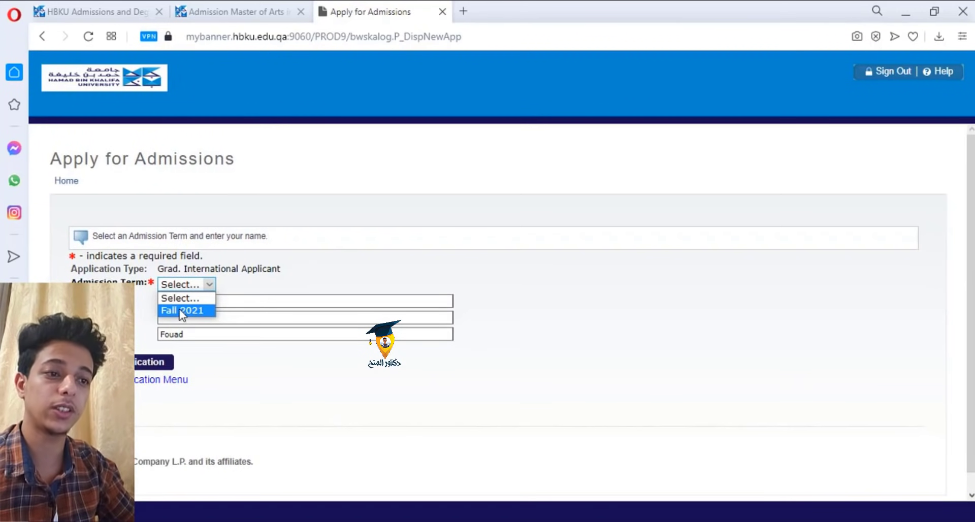
# - Choose Fall 2021 as the admission term, start the application, and open its Address section
pyautogui.click(229, 268)
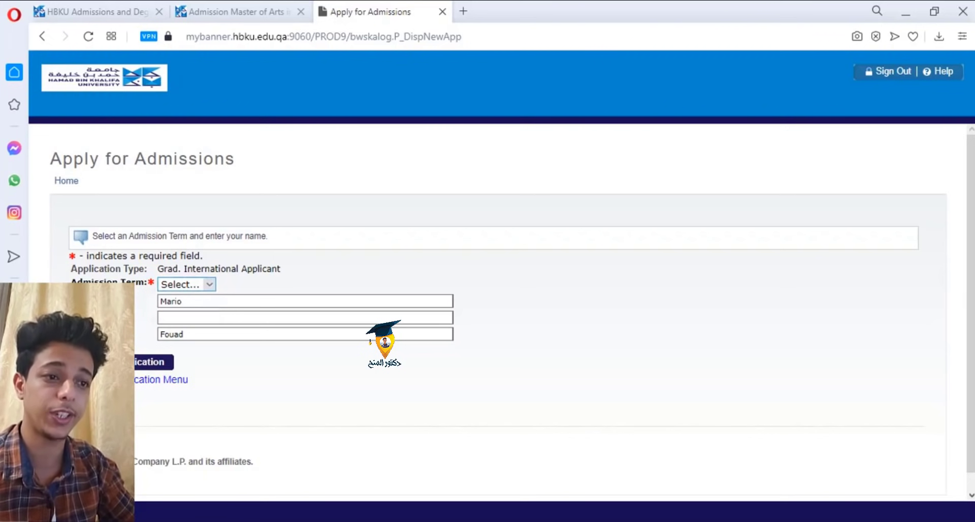
pyautogui.click(190, 284)
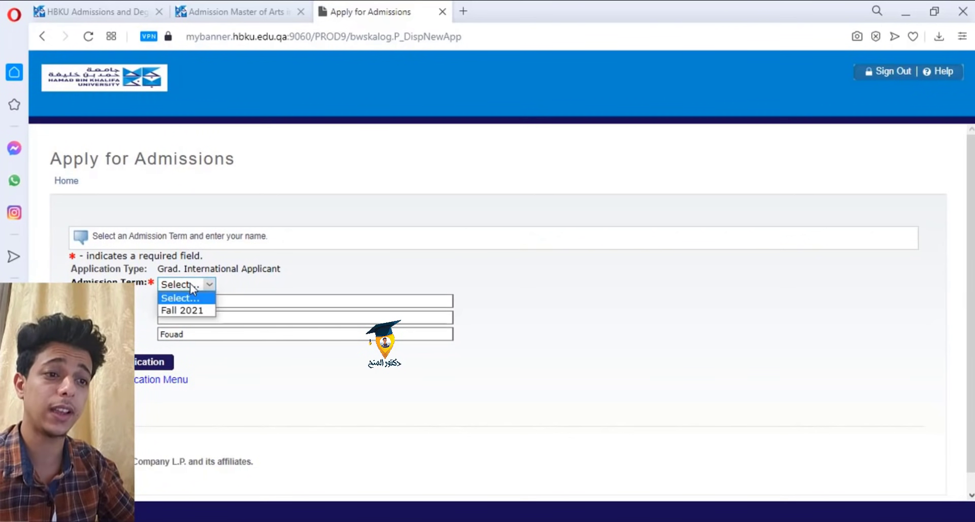
pyautogui.click(188, 313)
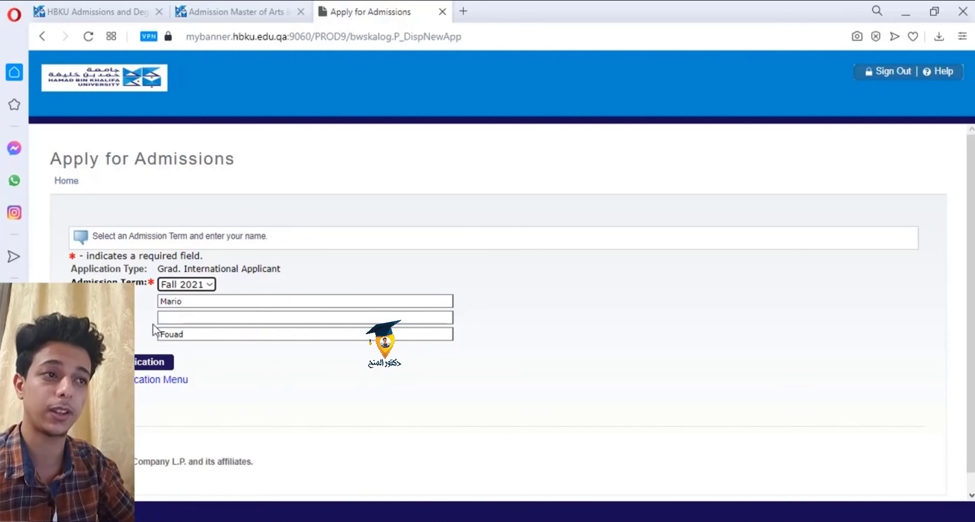
pyautogui.click(136, 366)
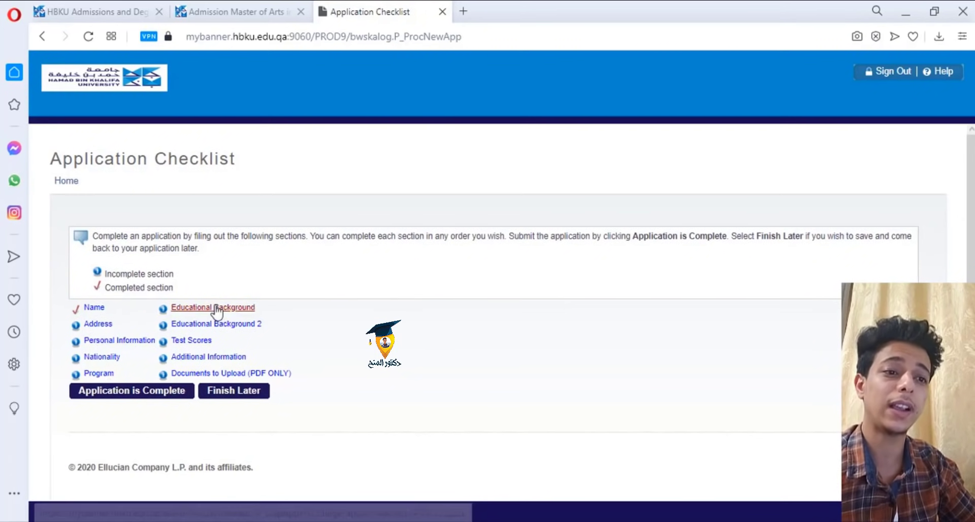
pyautogui.click(98, 325)
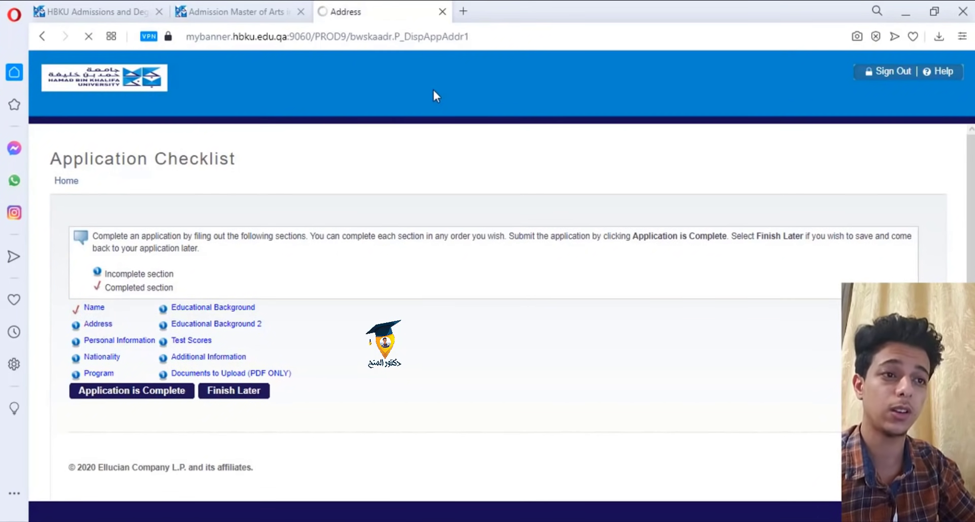
# - Enter the street and city, and set the permanent address country to Egypt
pyautogui.scroll(-3, 337, 226)
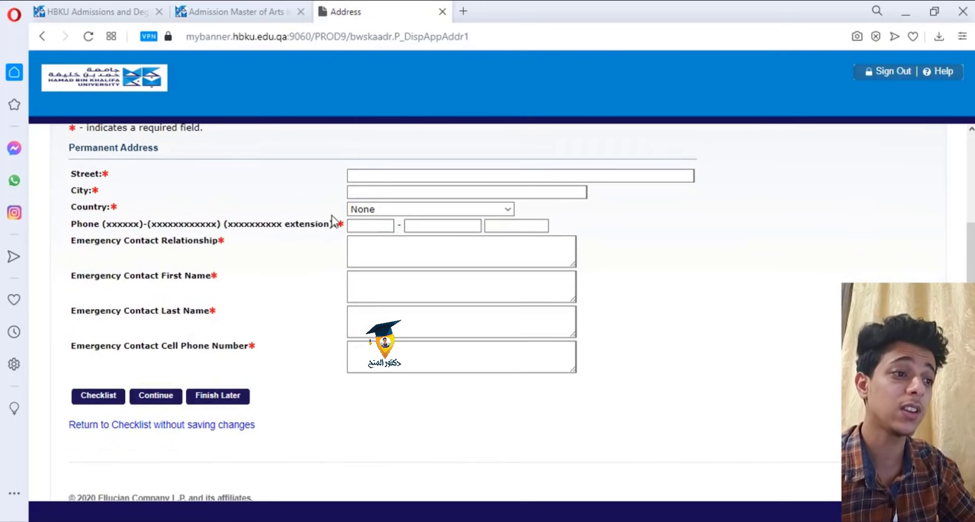
pyautogui.scroll(1, 262, 203)
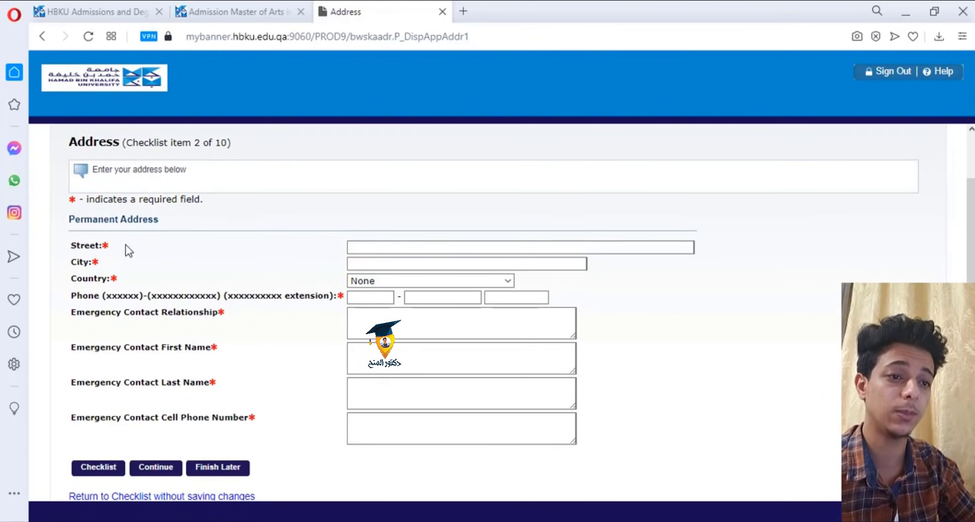
pyautogui.click(355, 247)
pyautogui.write('sdfdf')
pyautogui.click(363, 264)
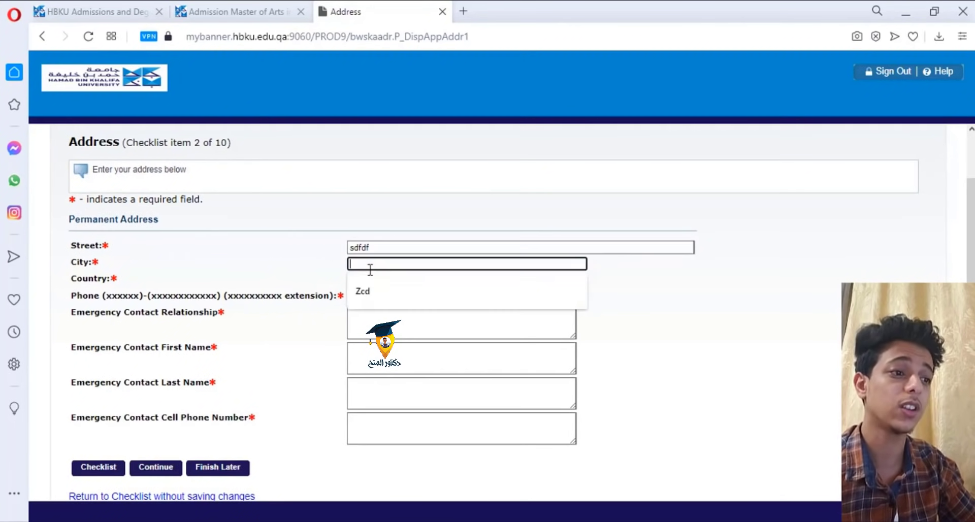
pyautogui.write('sfd')
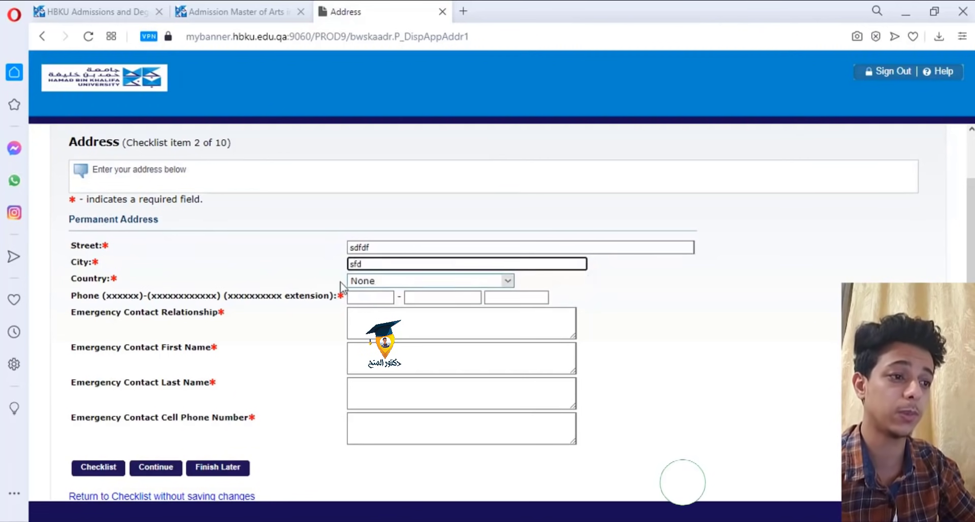
pyautogui.click(401, 281)
pyautogui.press('e')
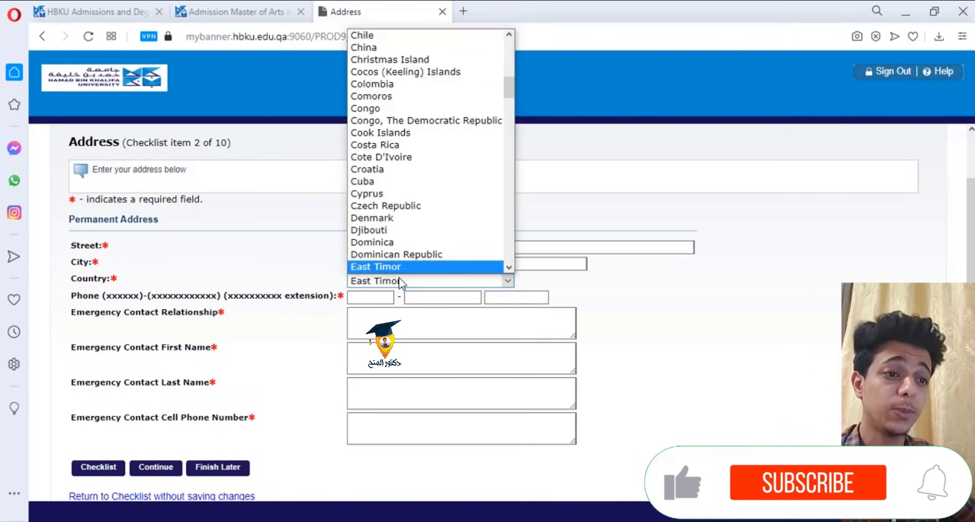
pyautogui.press('e')
pyautogui.press('e')
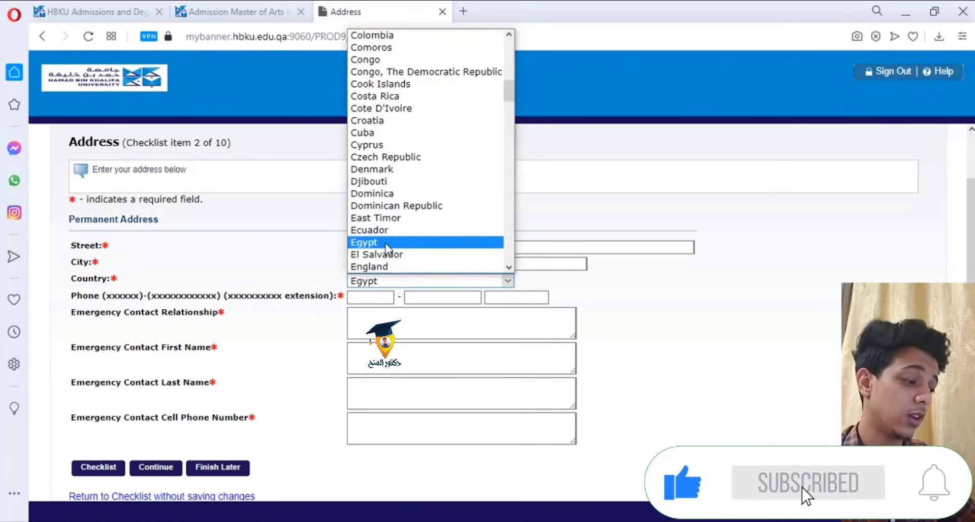
pyautogui.click(386, 243)
# - Enter a +20 phone number and add the father as emergency contact with his name
pyautogui.click(368, 299)
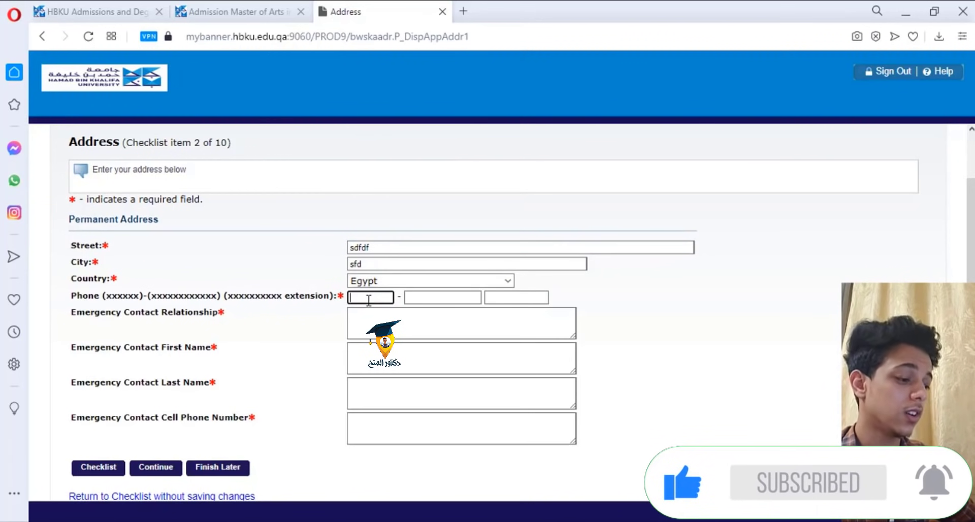
pyautogui.press('Tab')
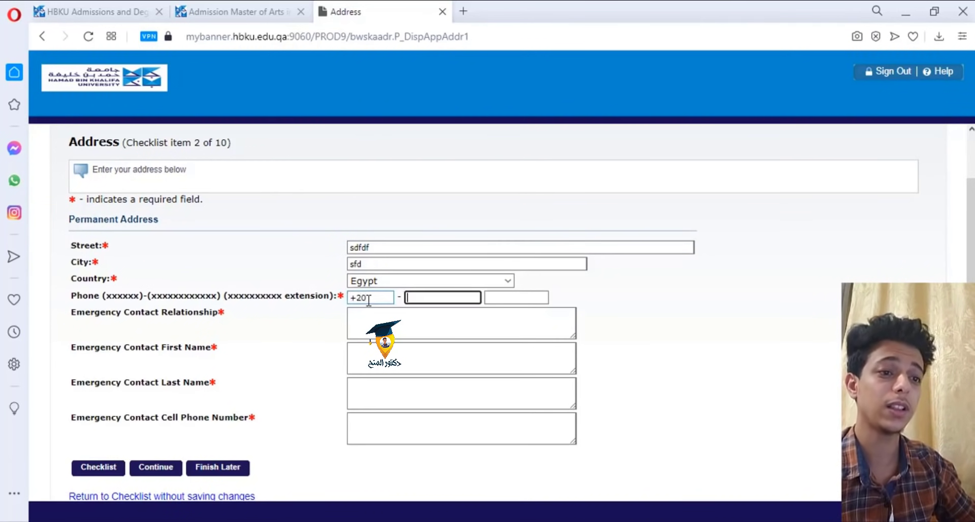
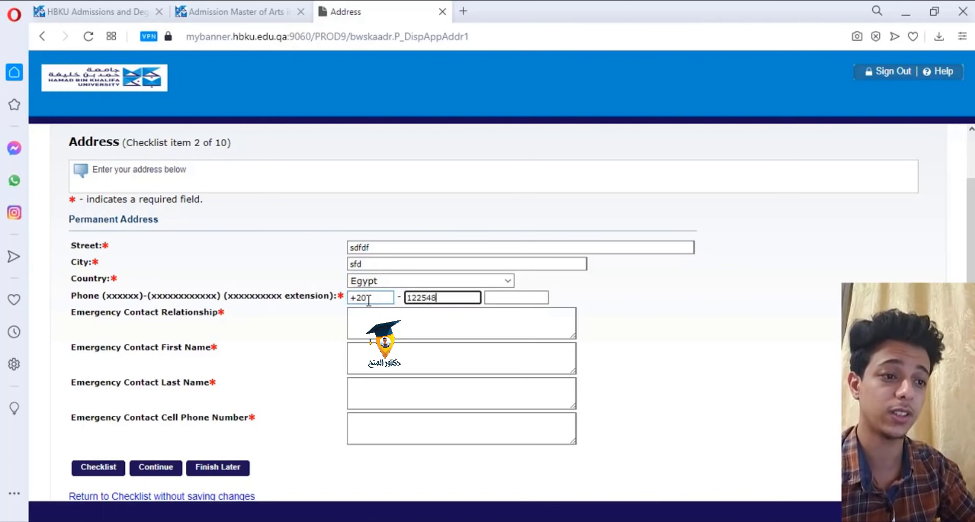
pyautogui.press('Tab')
pyautogui.press('Tab')
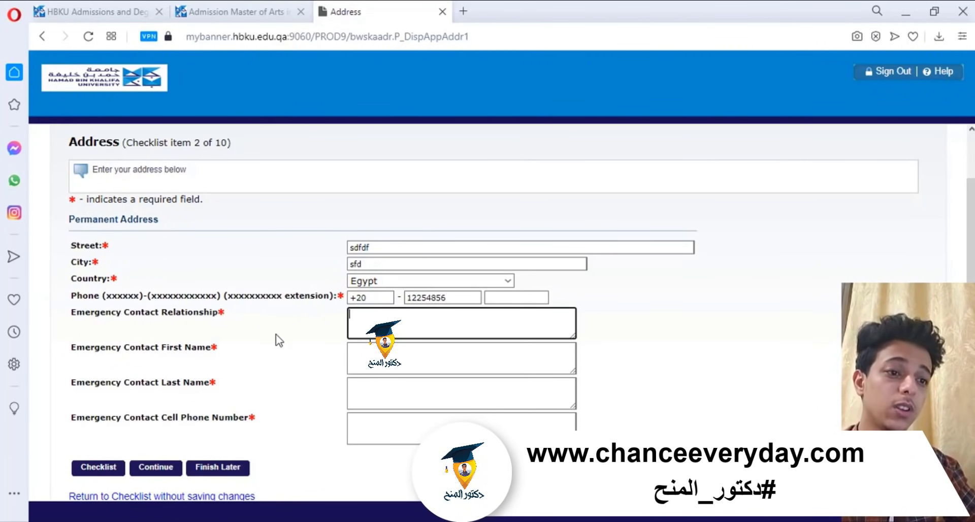
pyautogui.write('Fathe')
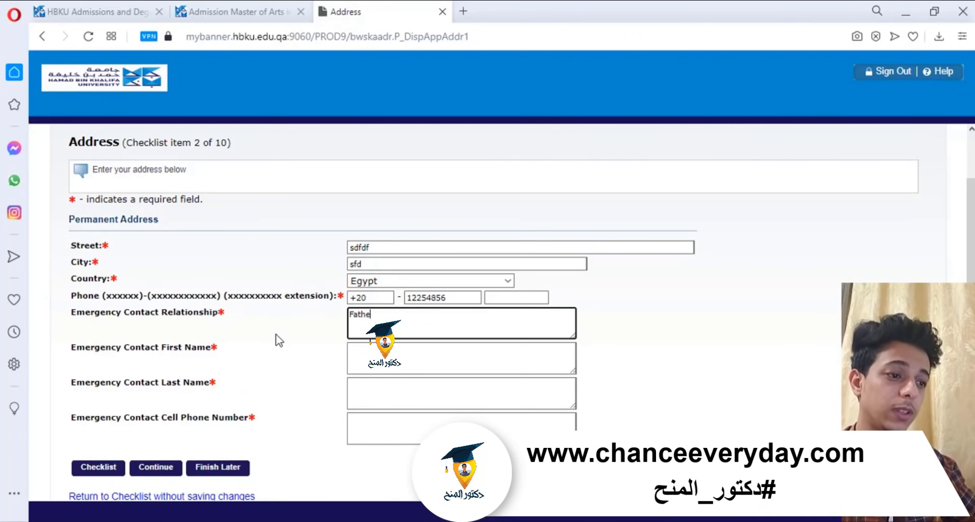
pyautogui.write('r')
pyautogui.press('Tab')
pyautogui.write('G')
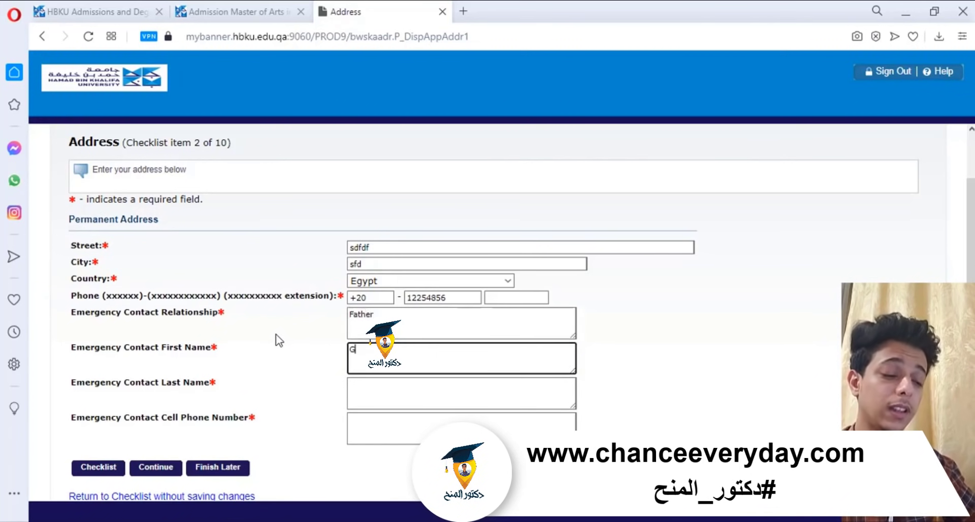
pyautogui.write('amam')
pyautogui.press('Tab')
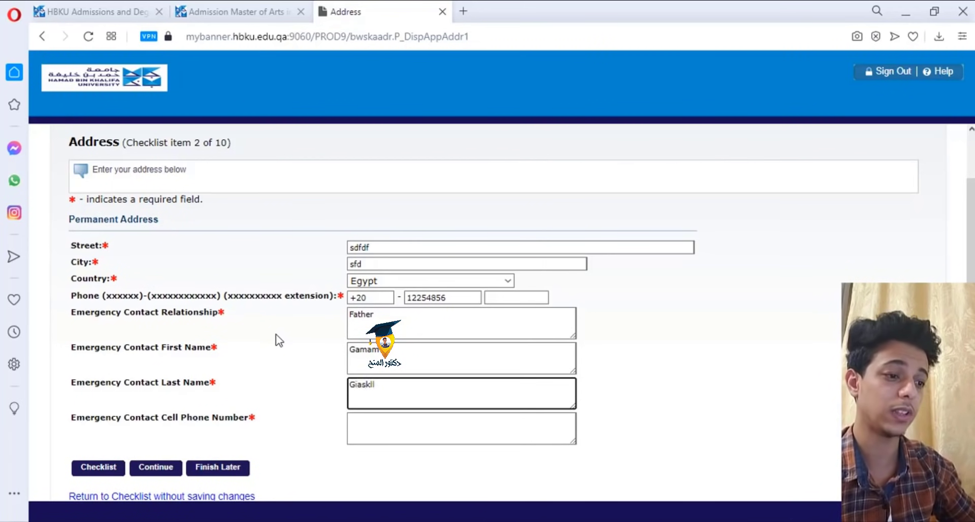
pyautogui.press('Tab')
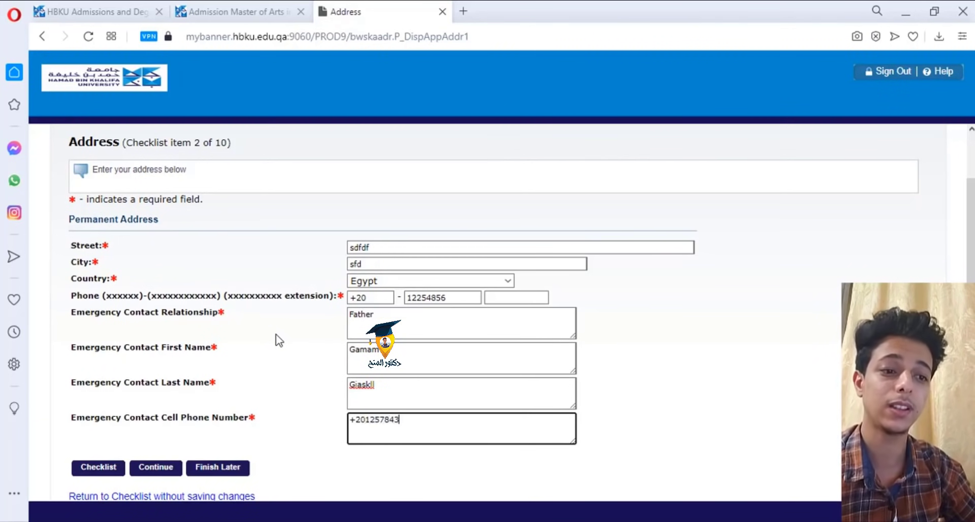
# - Save the address, then set marital status to Married and citizenship to International Student
pyautogui.click(156, 466)
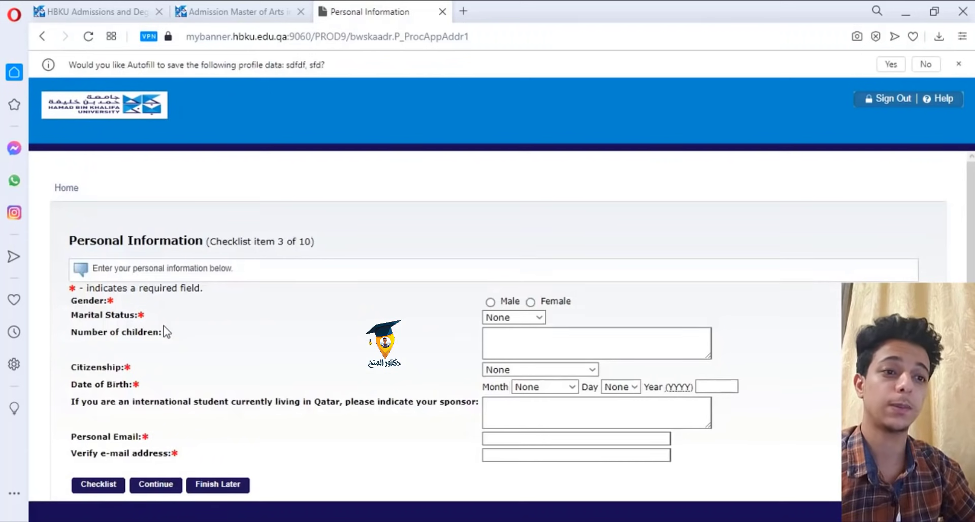
pyautogui.scroll(-2, 228, 239)
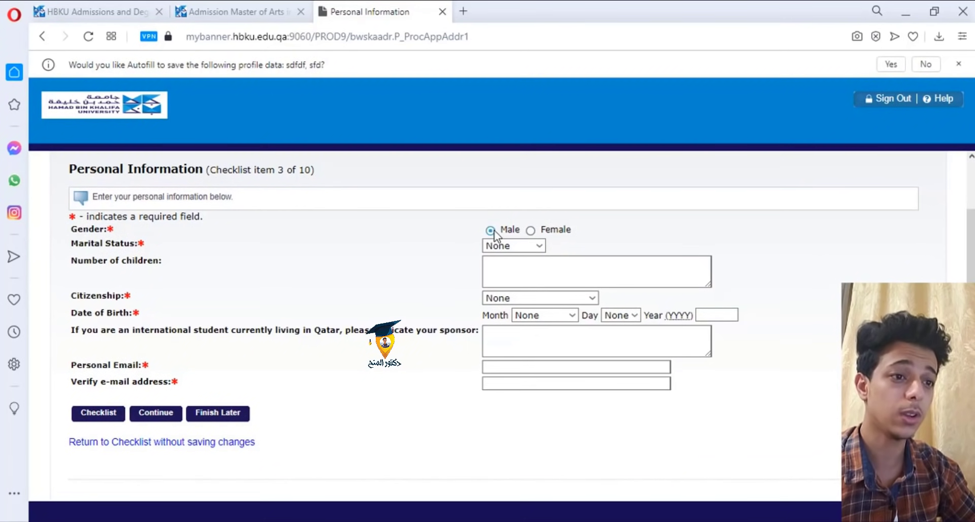
pyautogui.click(496, 247)
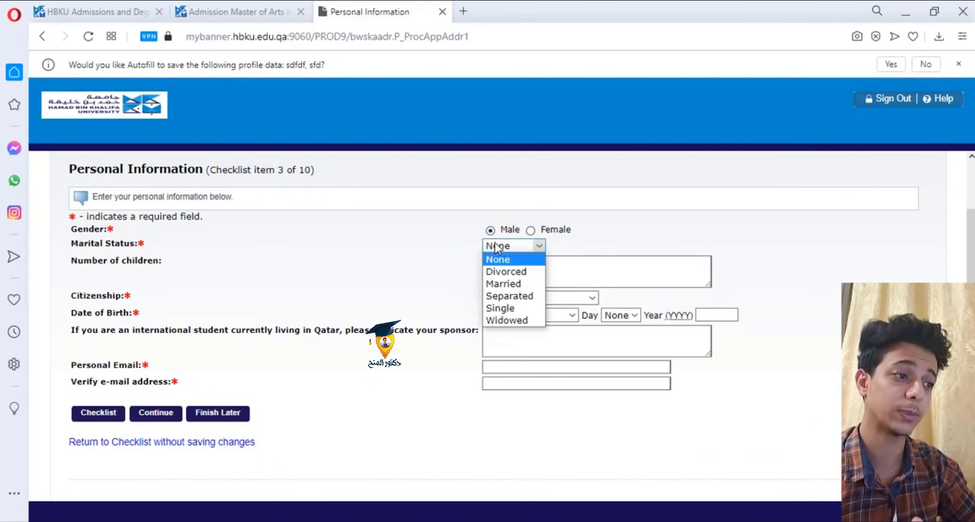
pyautogui.click(500, 286)
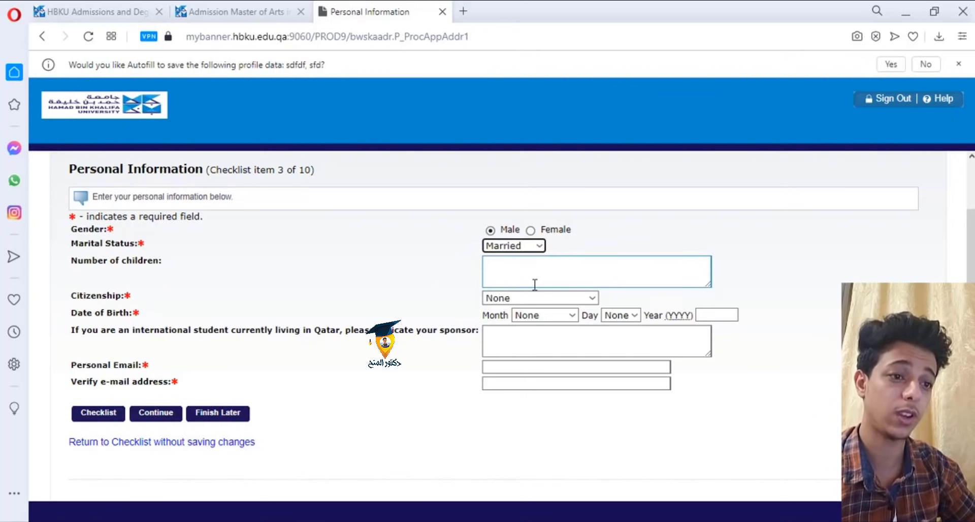
pyautogui.click(499, 300)
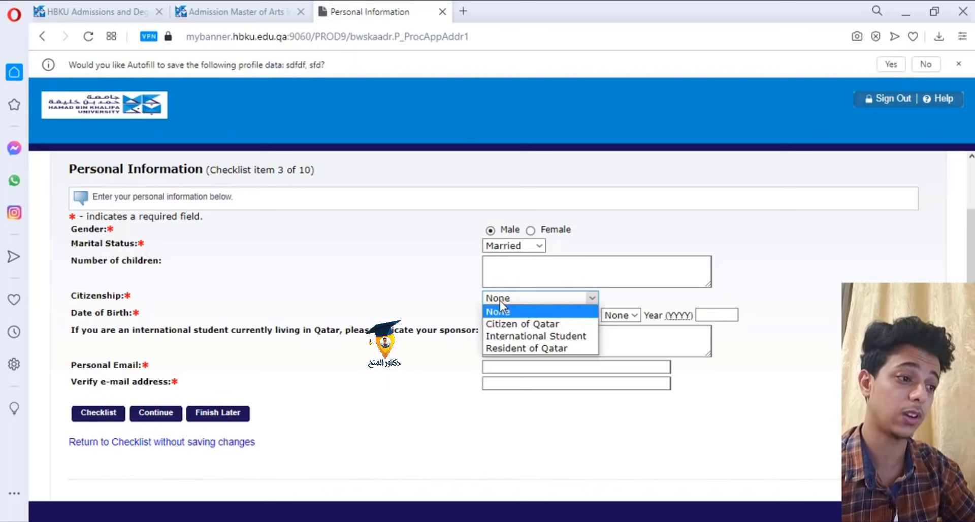
pyautogui.click(506, 337)
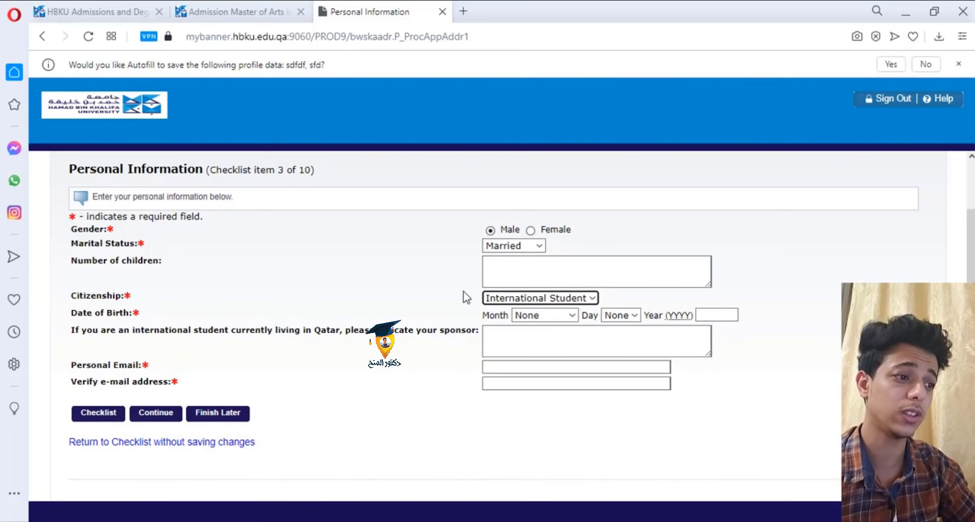
pyautogui.click(528, 316)
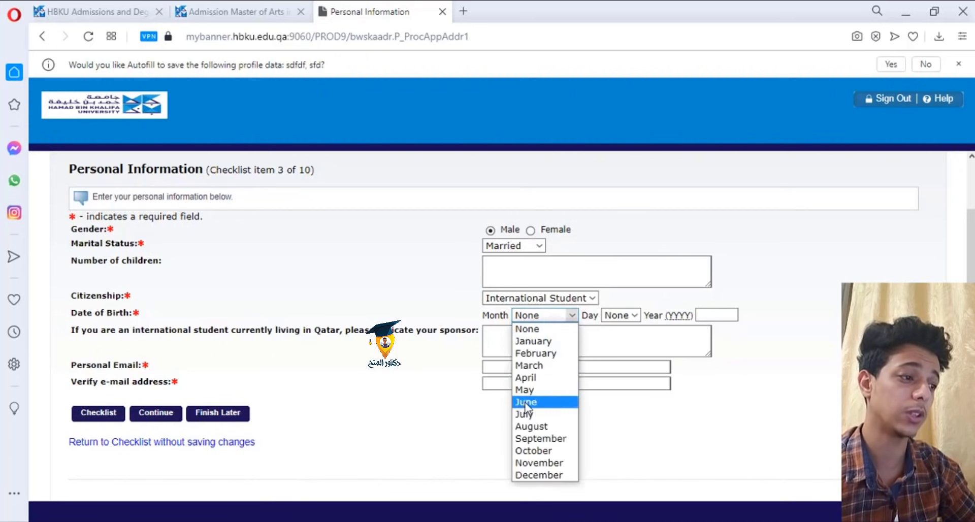
pyautogui.click(540, 401)
pyautogui.click(620, 316)
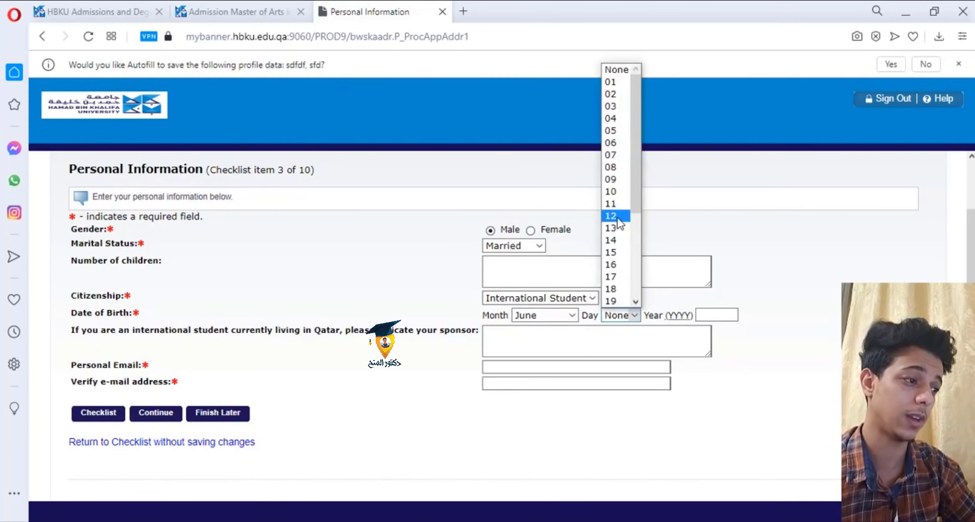
pyautogui.click(616, 229)
pyautogui.click(713, 316)
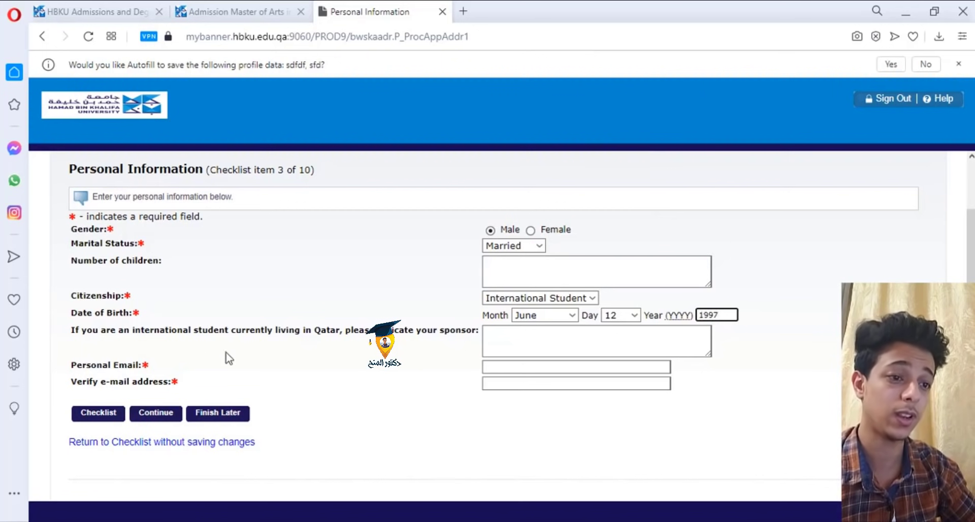
pyautogui.click(515, 366)
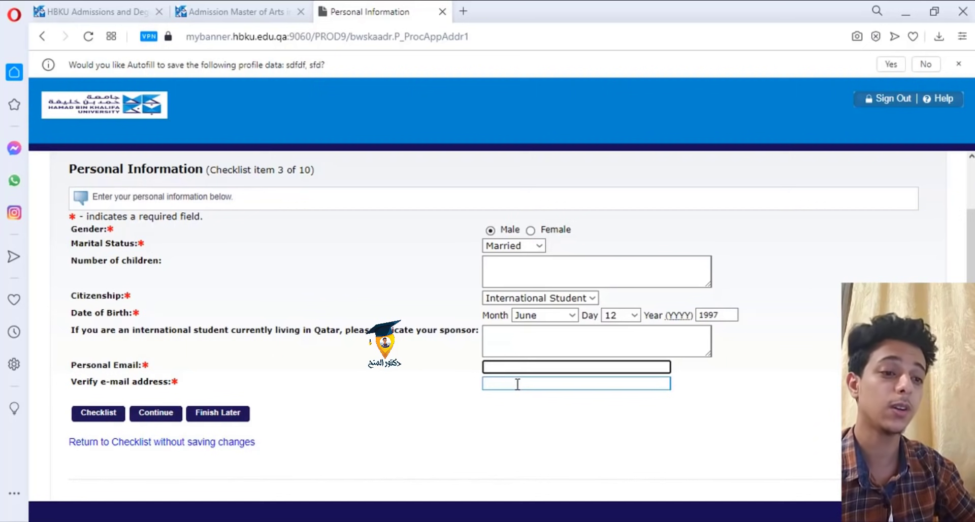
pyautogui.click(151, 413)
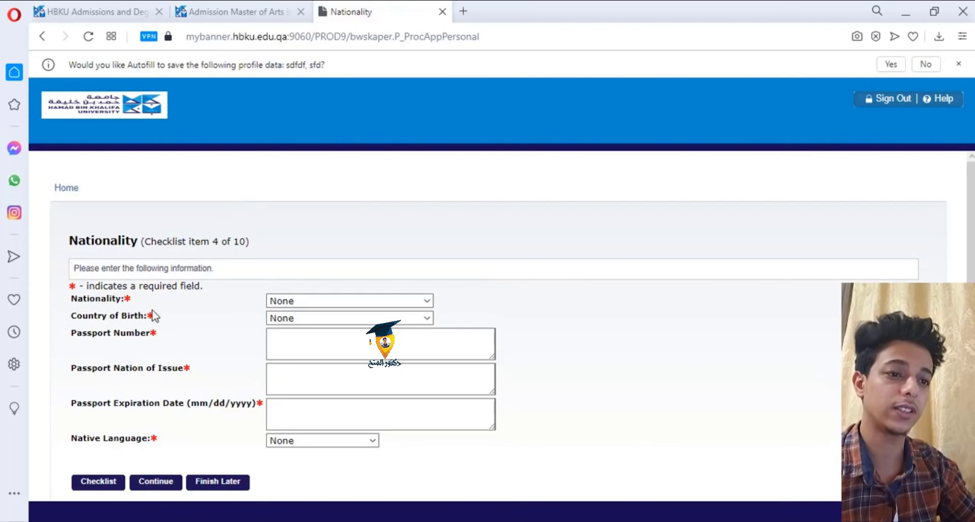
# - Set both nationality and country of birth to Egypt
pyautogui.click(284, 300)
pyautogui.scroll(-15, 286, 289)
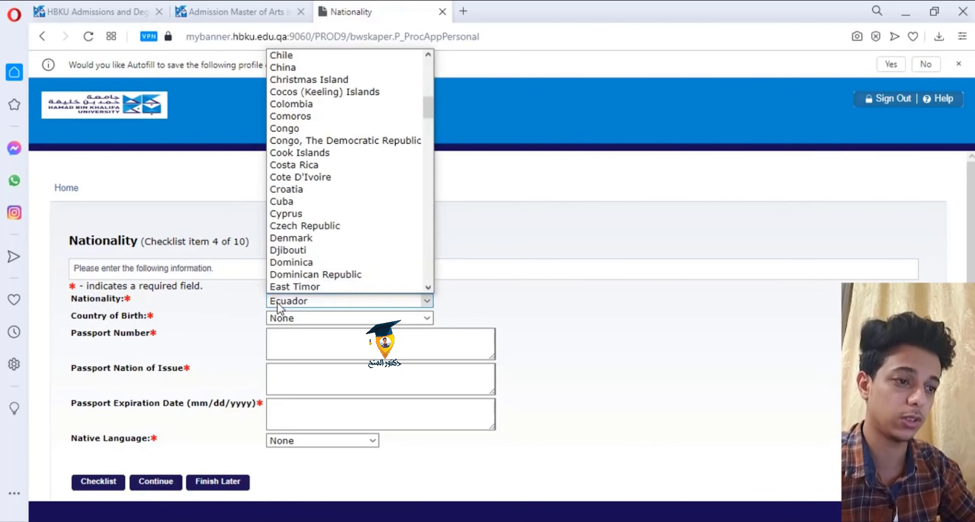
pyautogui.scroll(-1, 286, 287)
pyautogui.click(287, 286)
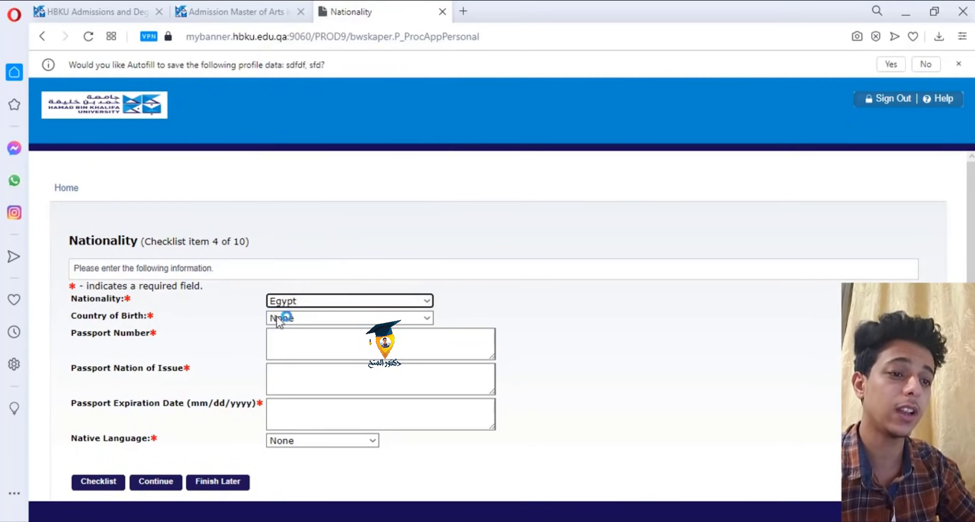
pyautogui.click(297, 319)
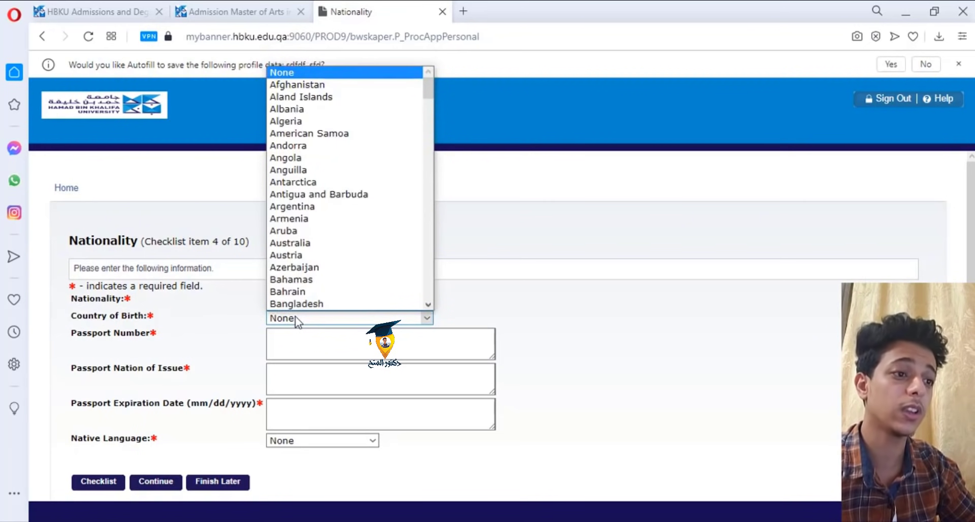
pyautogui.write('eg')
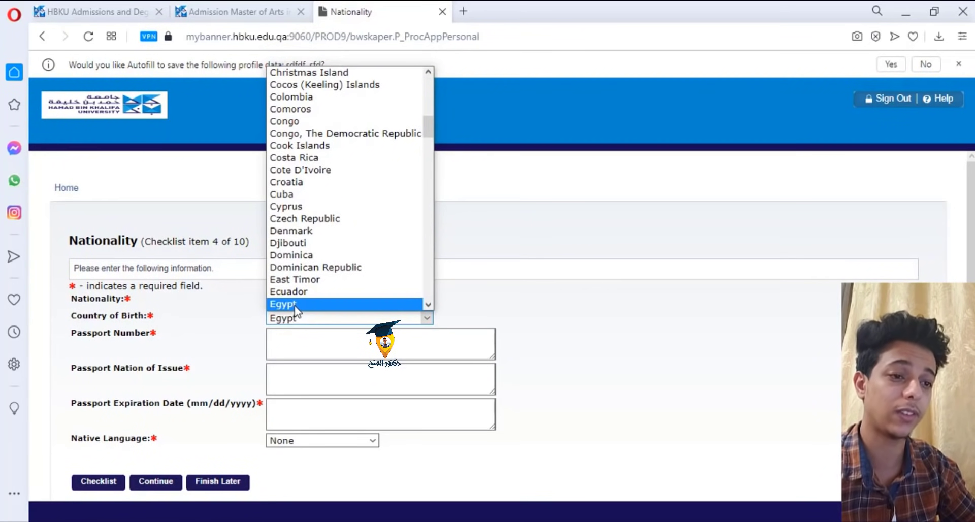
pyautogui.click(293, 304)
# - Enter the passport number and a passport expiration date of 09/25/2055
pyautogui.press('Tab')
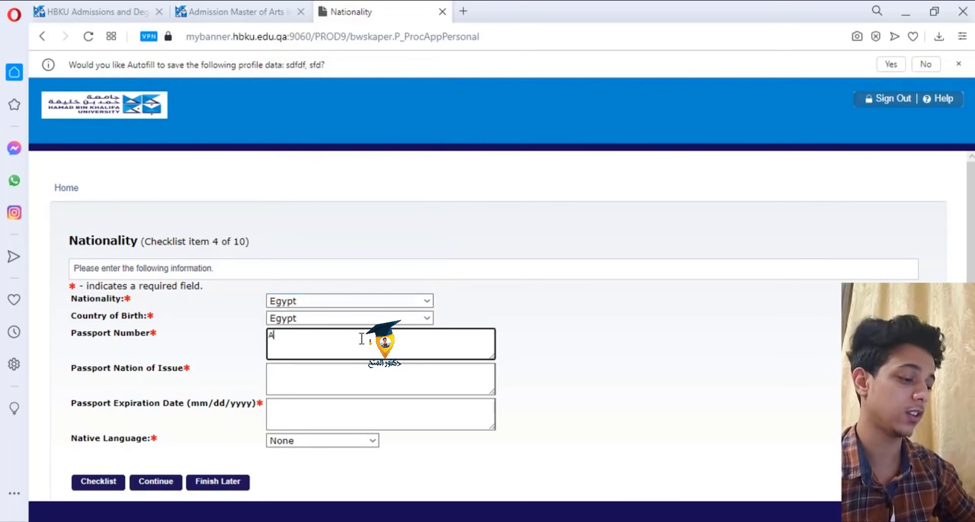
pyautogui.press('Tab')
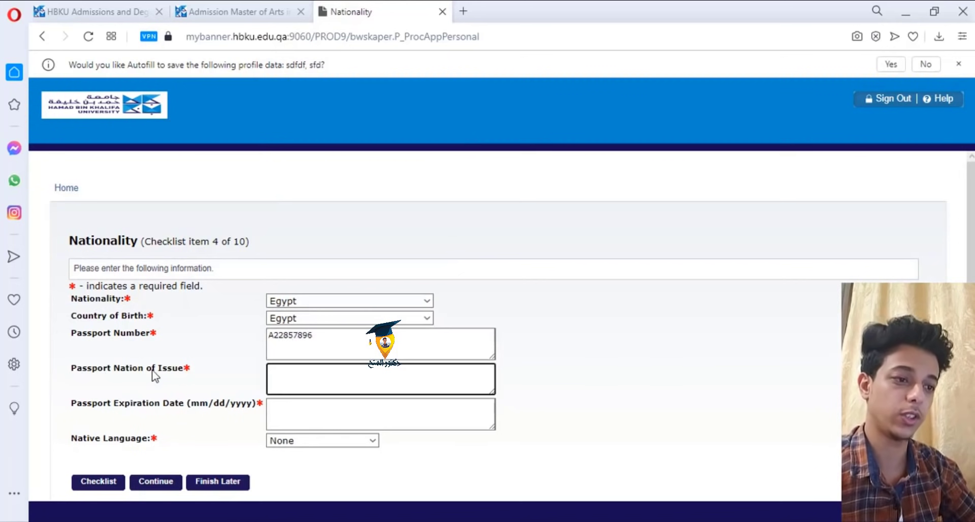
pyautogui.click(111, 406)
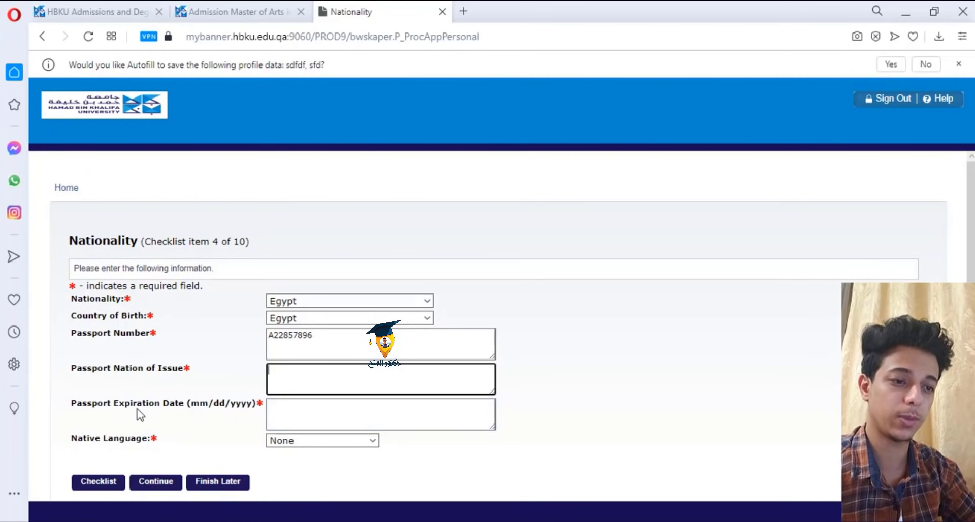
pyautogui.click(298, 410)
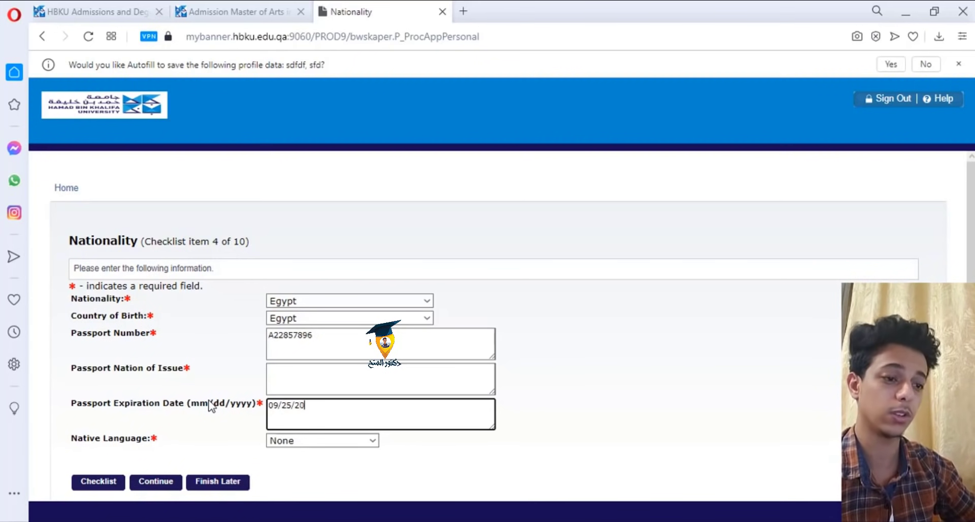
pyautogui.press('Tab')
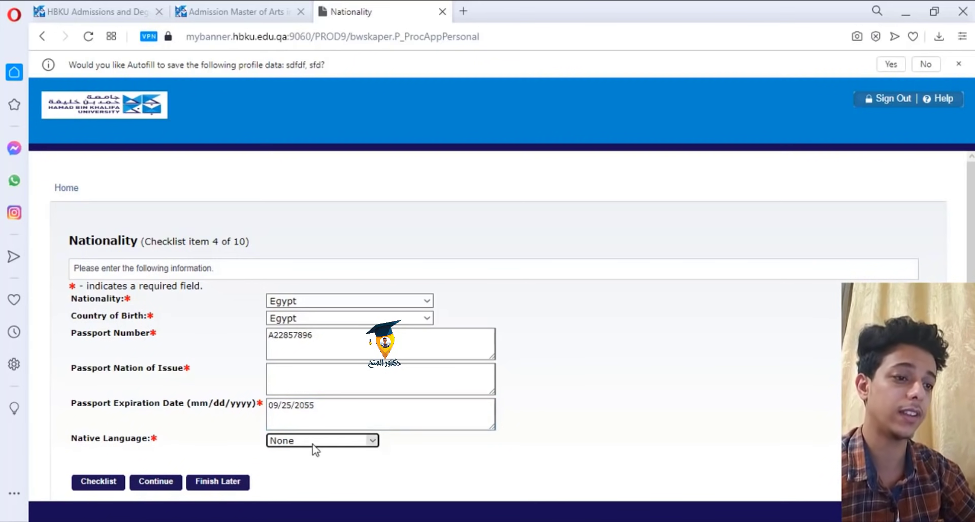
# - Choose Arabic as native language, fill the passport nation of issue, and continue to Program
pyautogui.click(313, 445)
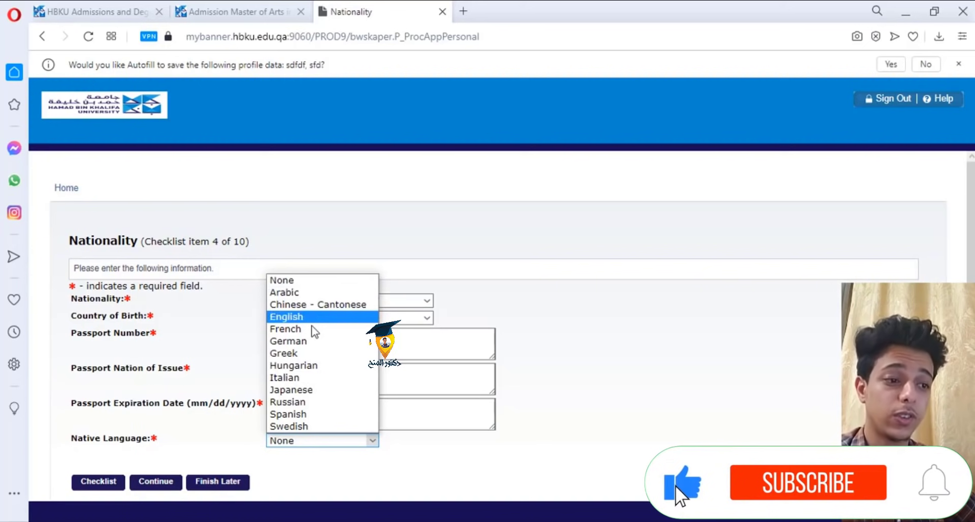
pyautogui.click(303, 294)
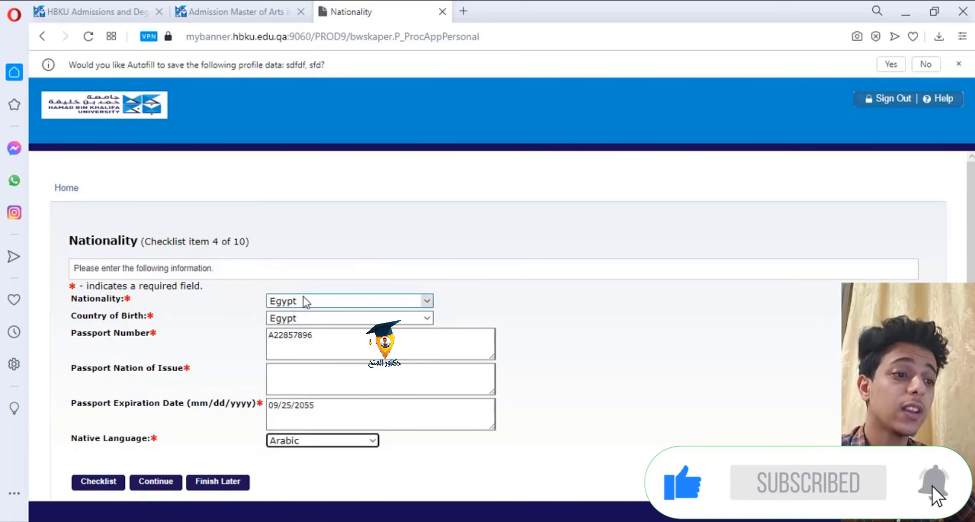
pyautogui.click(326, 373)
pyautogui.write('sdss')
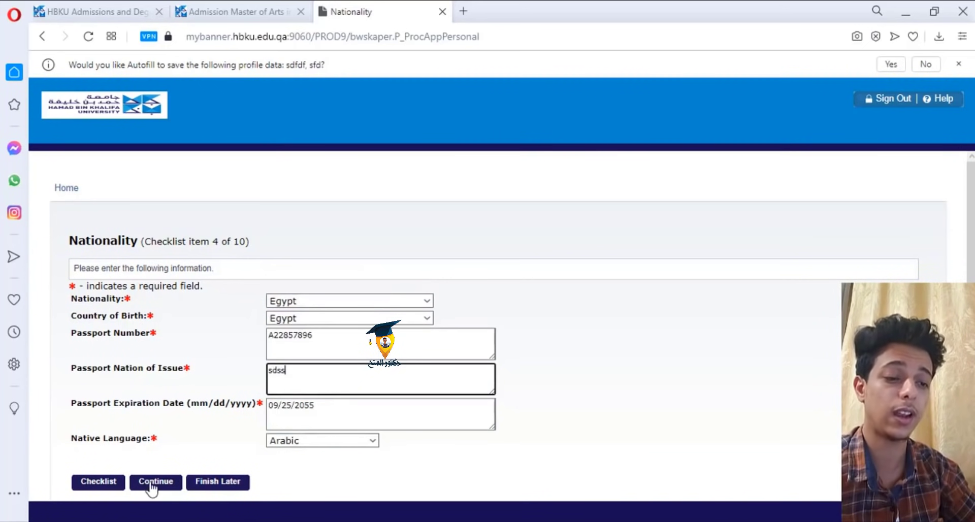
pyautogui.click(161, 485)
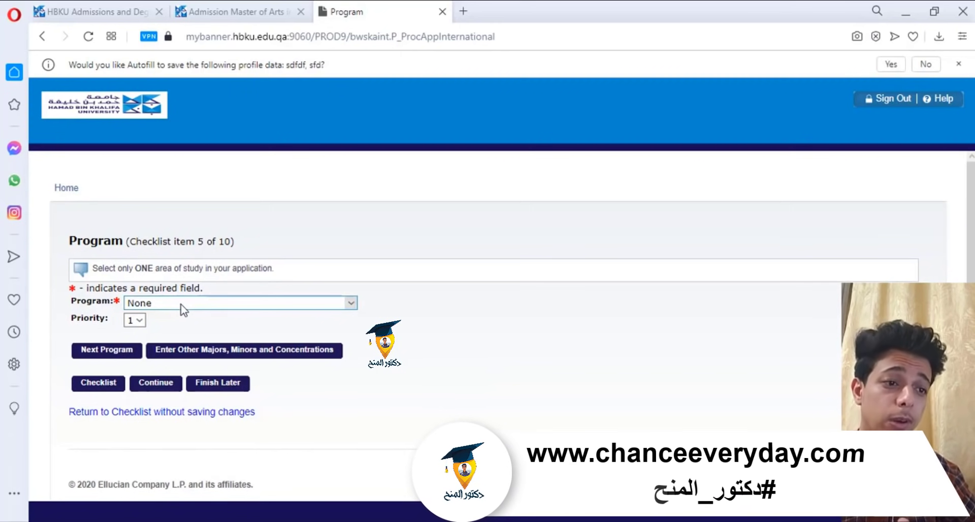
# - Pick MA in Translation Studies as the first program and add a second program choice
pyautogui.click(173, 304)
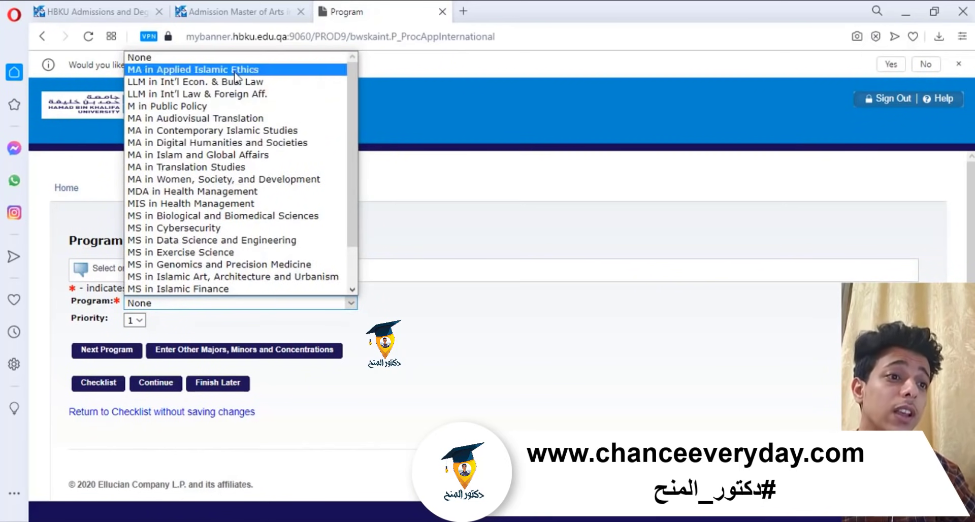
pyautogui.scroll(-2, 222, 124)
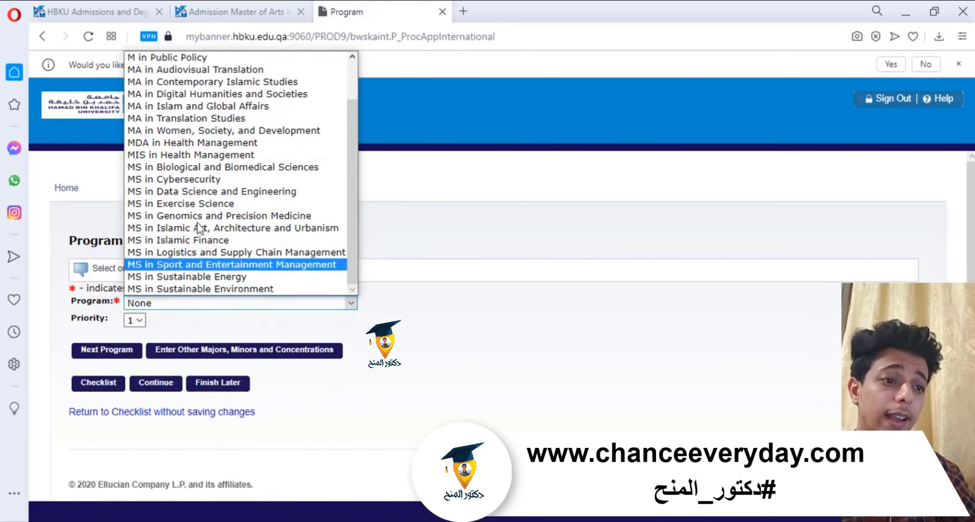
pyautogui.scroll(2, 184, 129)
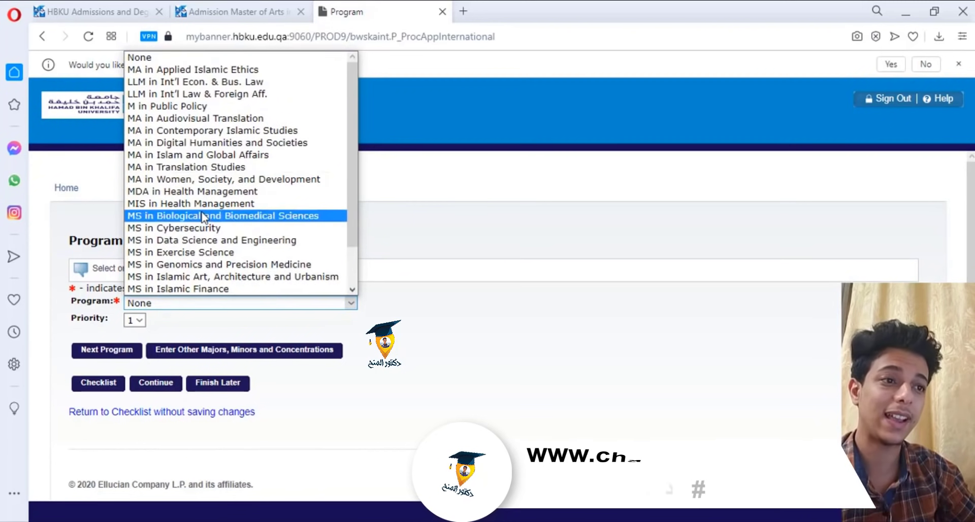
pyautogui.click(218, 172)
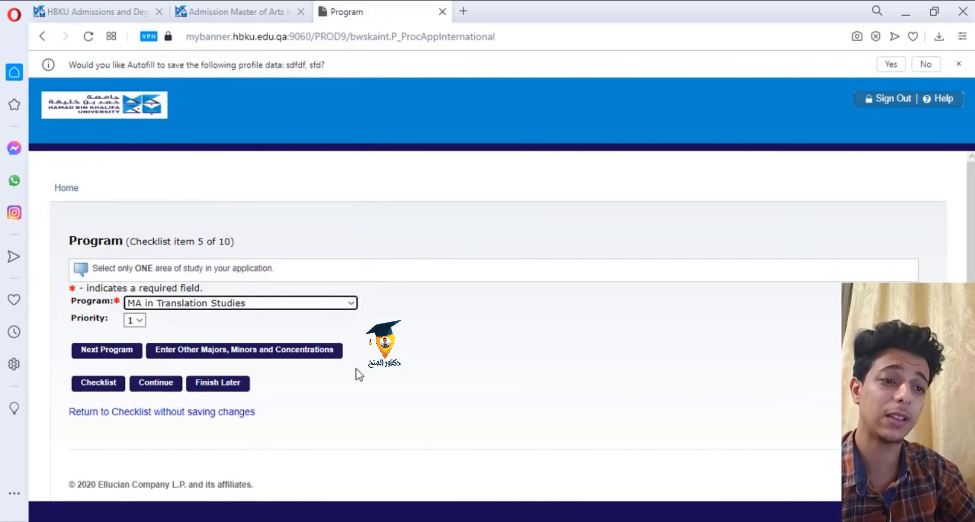
pyautogui.click(108, 355)
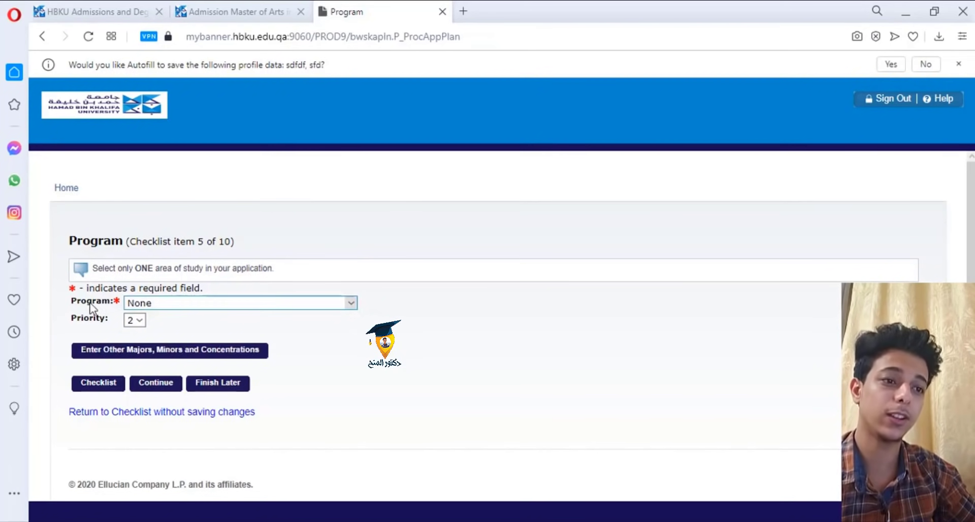
# - Select MIS in Health Management as the second program and continue
pyautogui.click(171, 305)
pyautogui.scroll(-3, 195, 242)
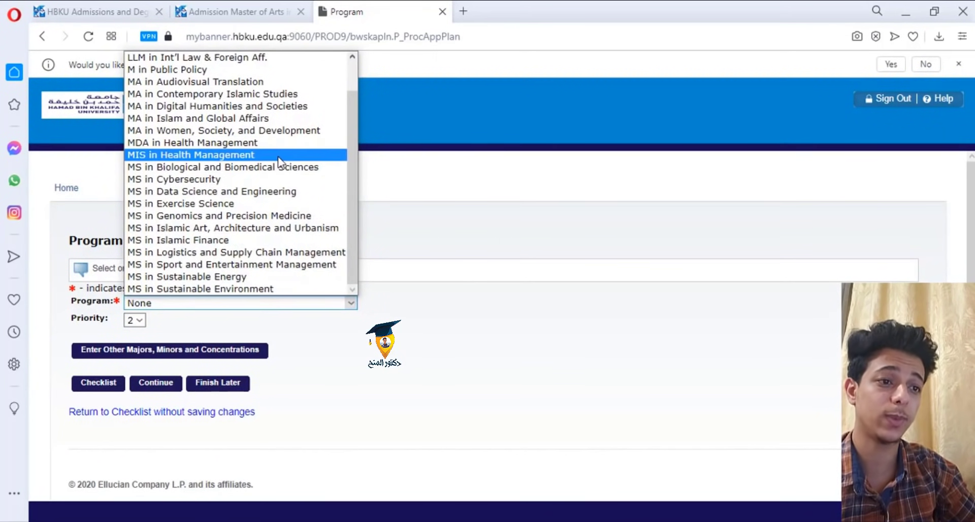
pyautogui.click(279, 159)
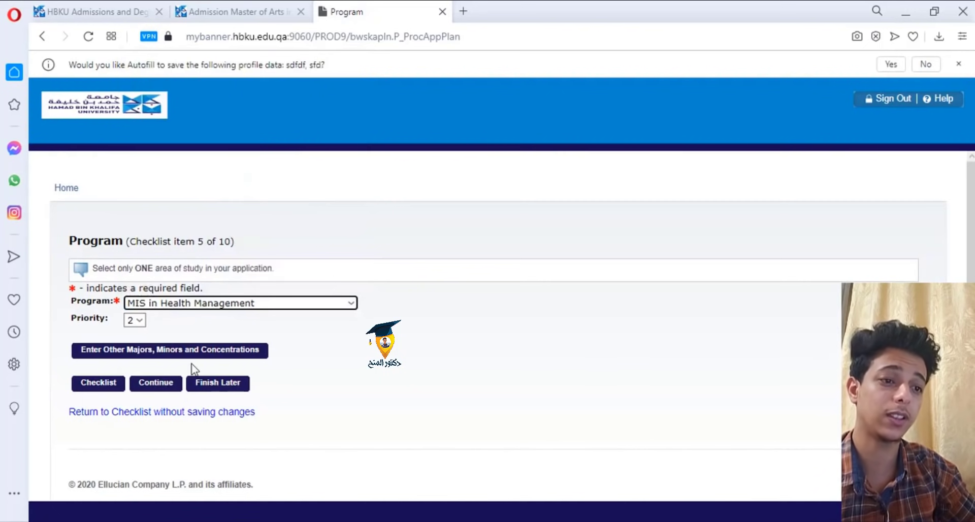
pyautogui.click(168, 391)
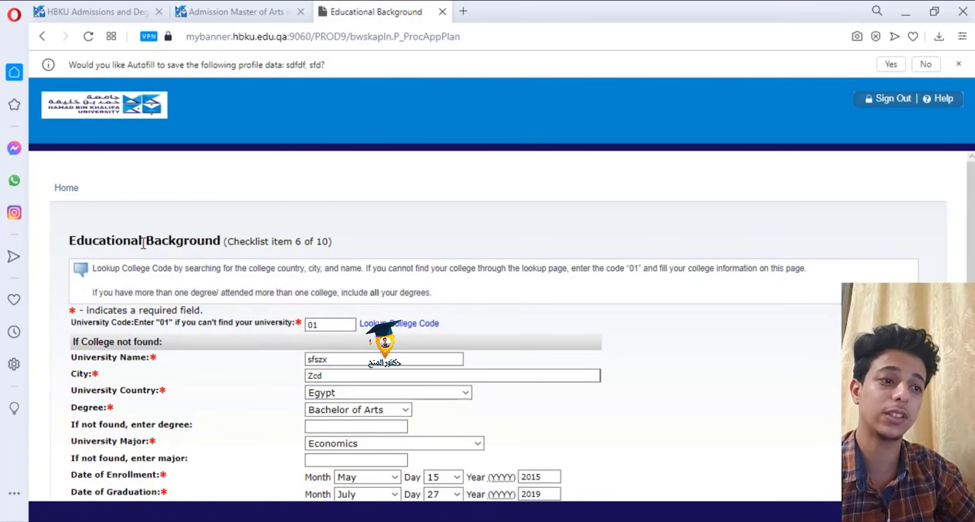
# - Confirm the Bachelor of Arts degree and Economics major, then submit the educational background
pyautogui.scroll(-2, 143, 244)
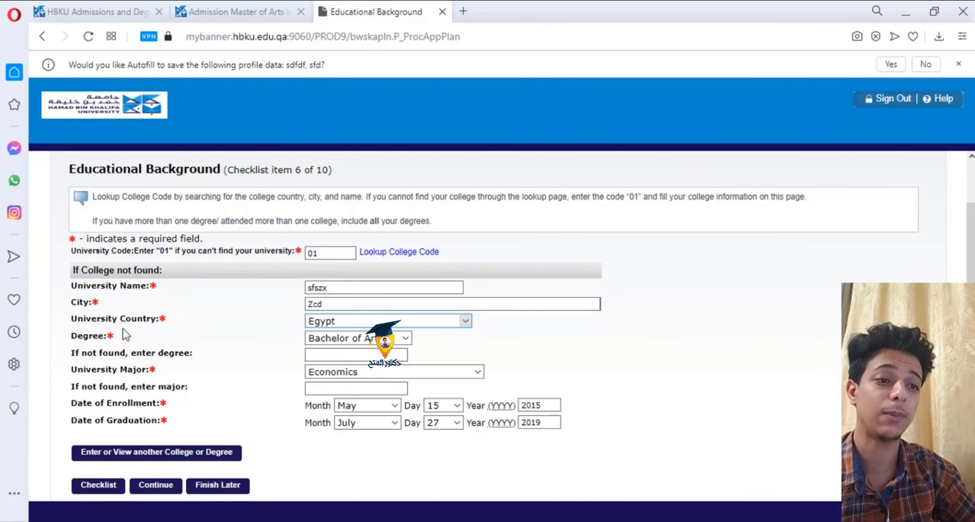
pyautogui.click(317, 338)
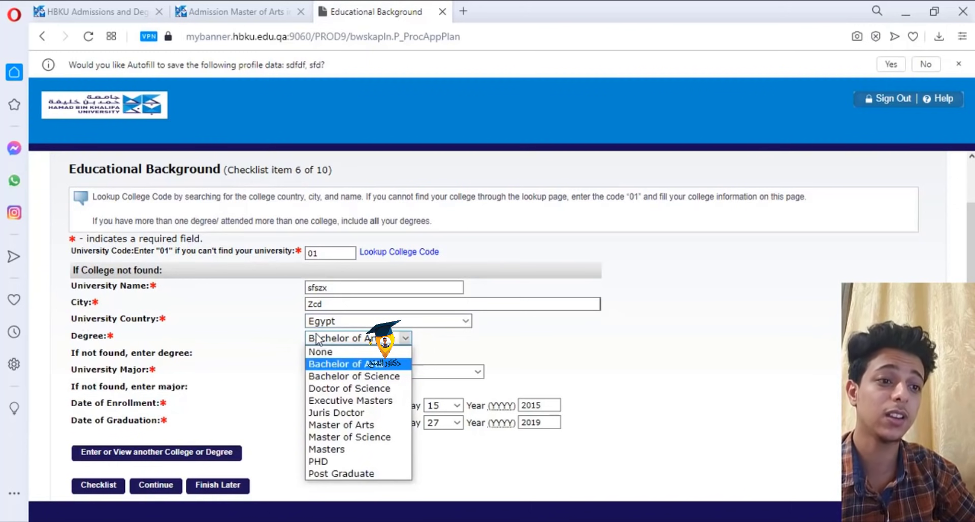
pyautogui.click(317, 339)
pyautogui.click(325, 377)
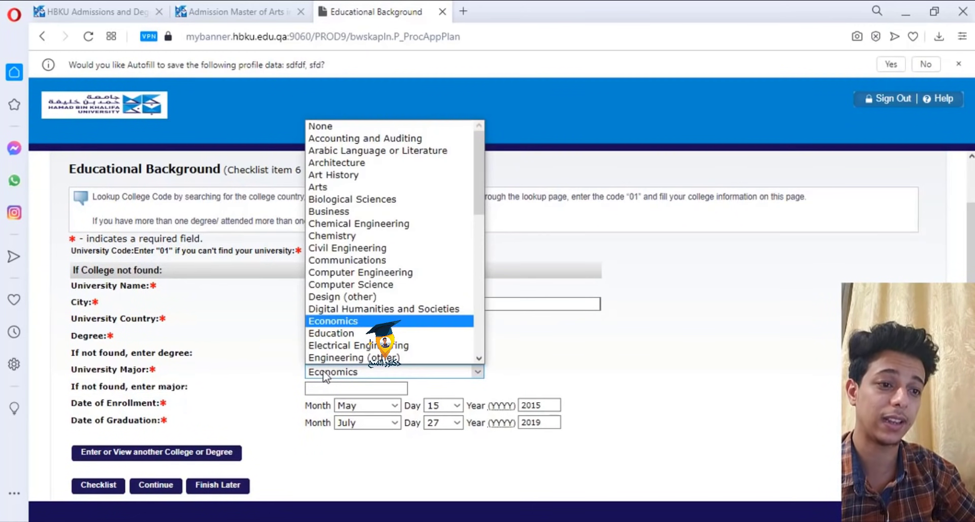
pyautogui.click(325, 377)
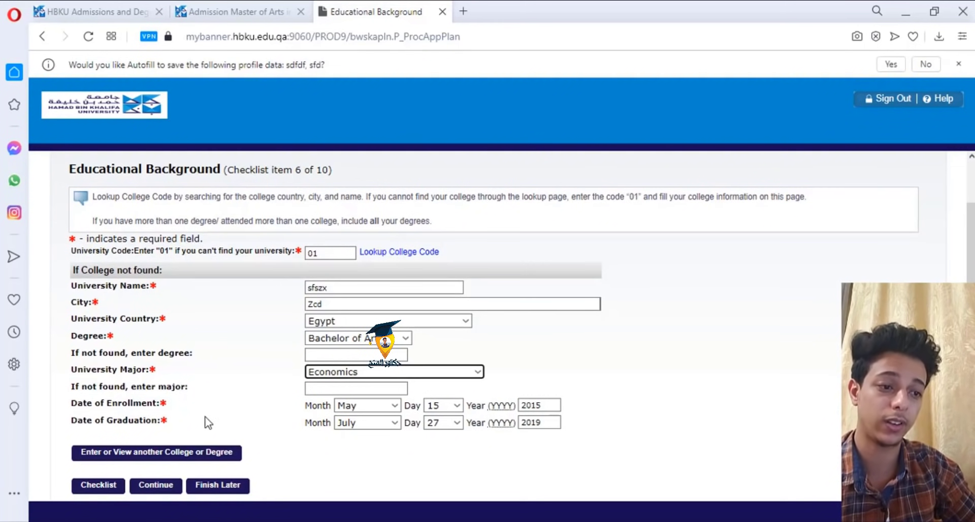
pyautogui.click(160, 485)
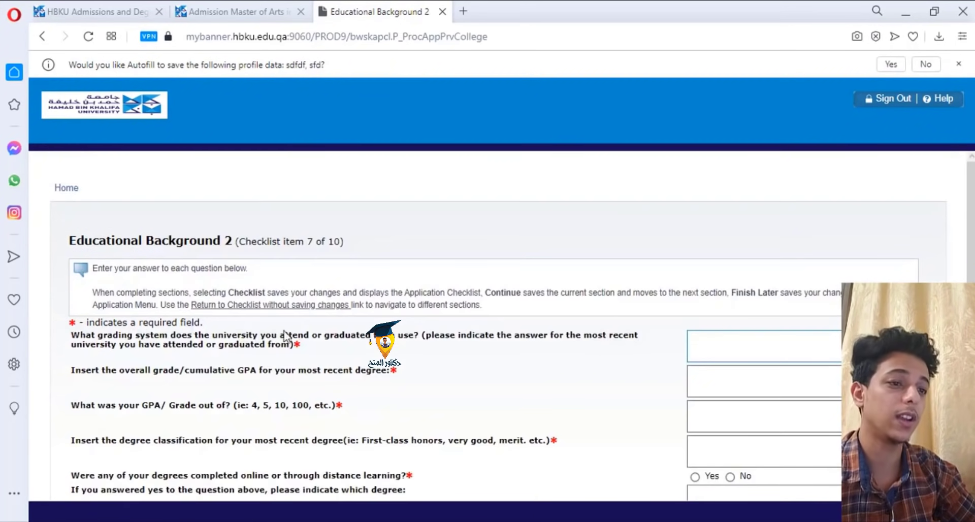
# - Answer grading system GPA with an overall grade of 100 out of 80
pyautogui.scroll(-2, 300, 330)
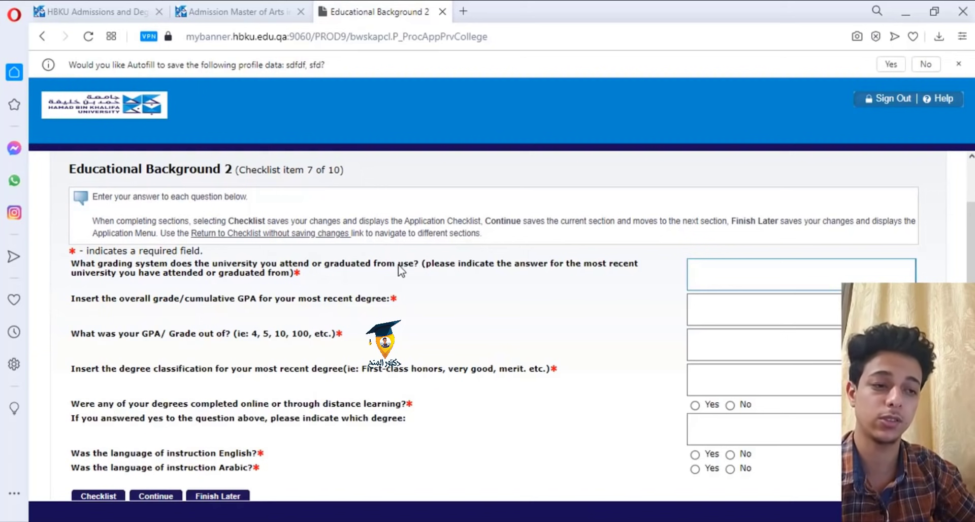
pyautogui.click(715, 268)
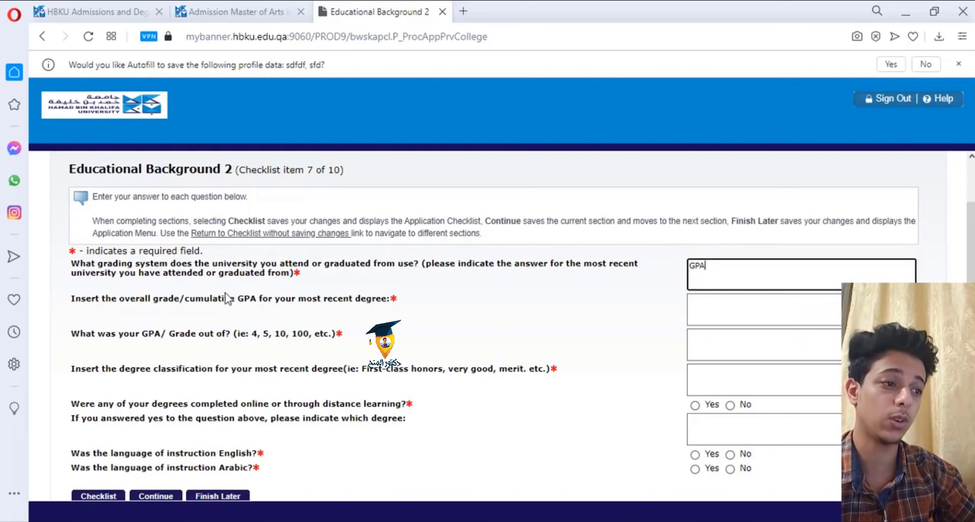
pyautogui.click(744, 306)
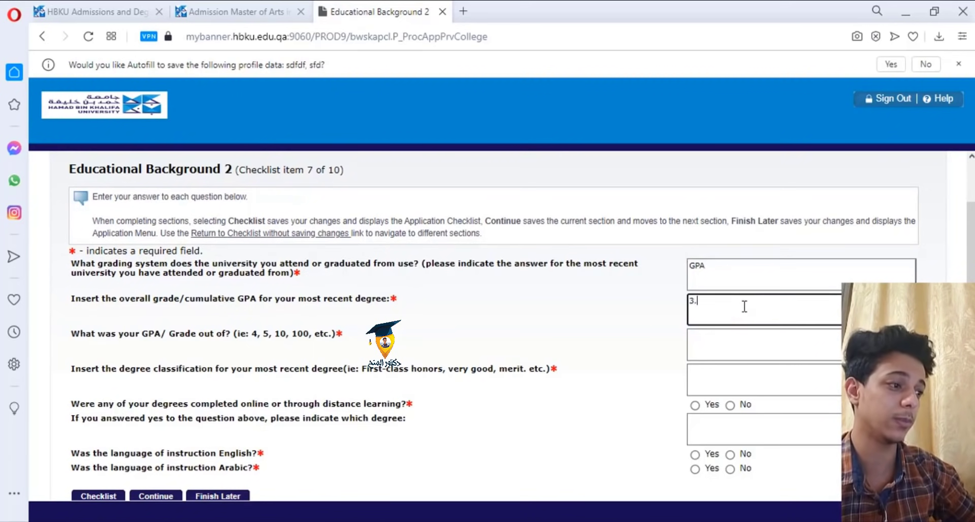
pyautogui.press('Tab')
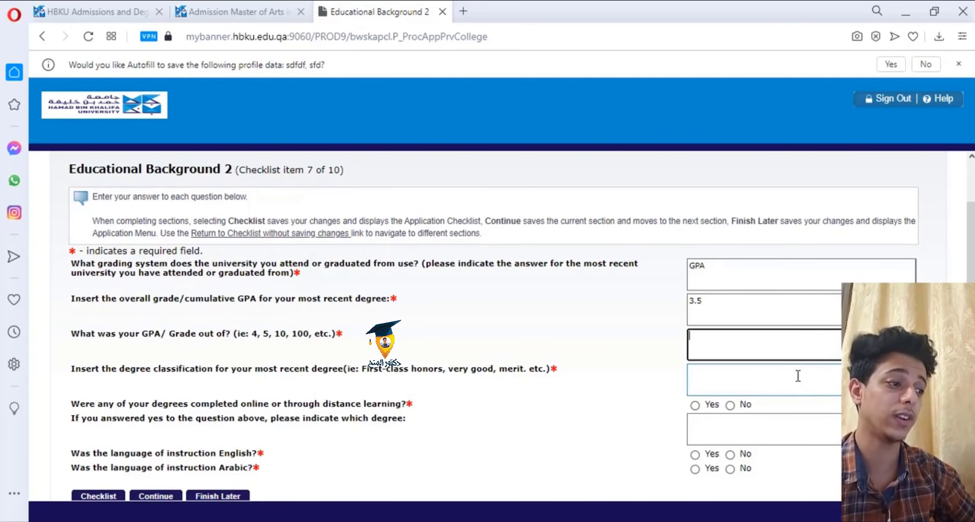
pyautogui.write('4')
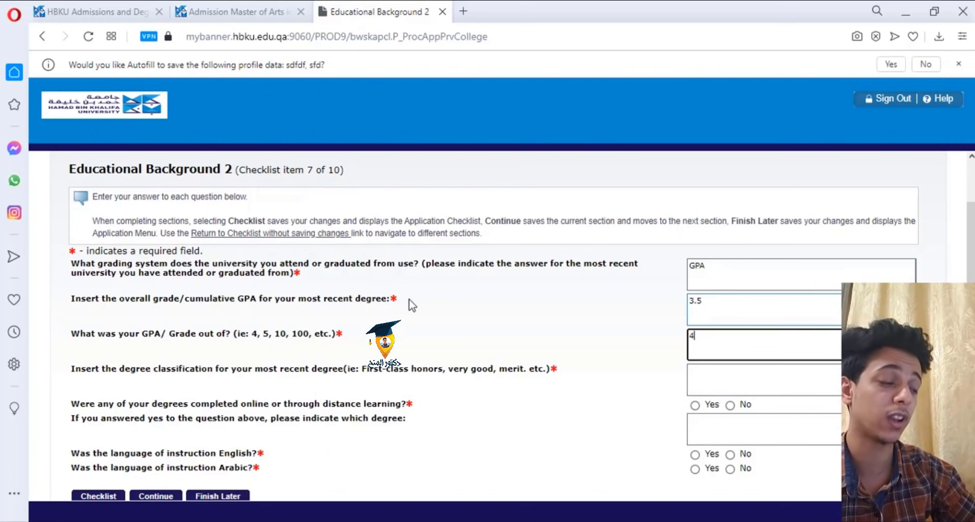
pyautogui.click(743, 300)
pyautogui.doubleClick(742, 300)
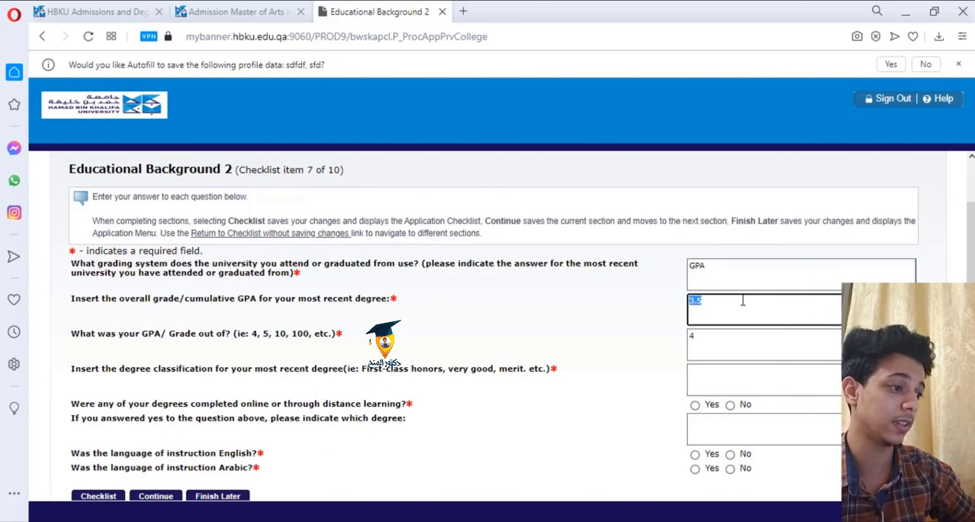
pyautogui.write('100')
pyautogui.press('Tab')
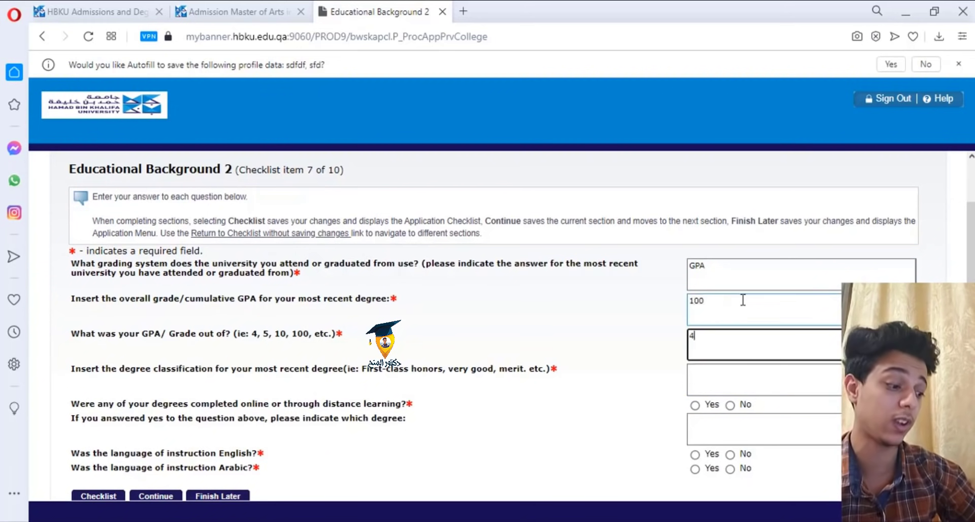
pyautogui.press('BackSpace')
pyautogui.write('80')
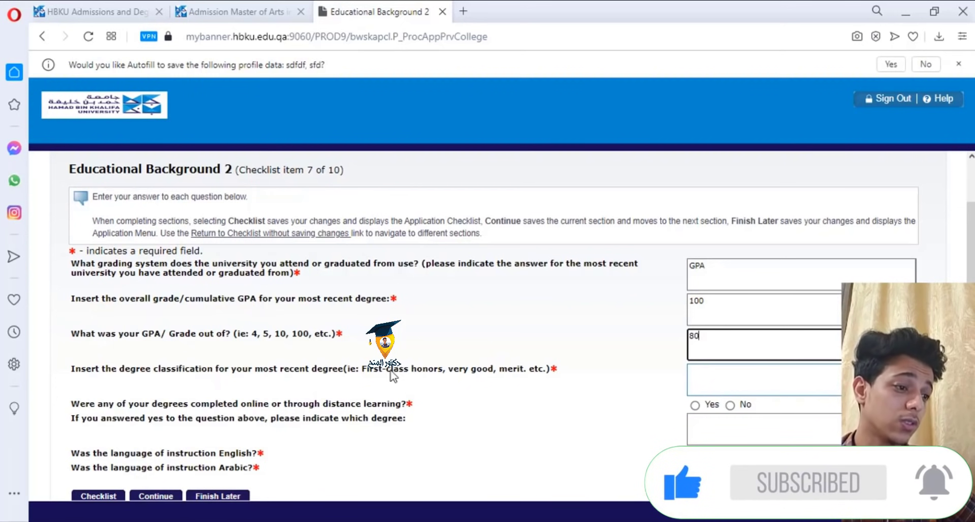
# - Give the degree classification as 'Very Good' and answer No to distance learning
pyautogui.click(732, 386)
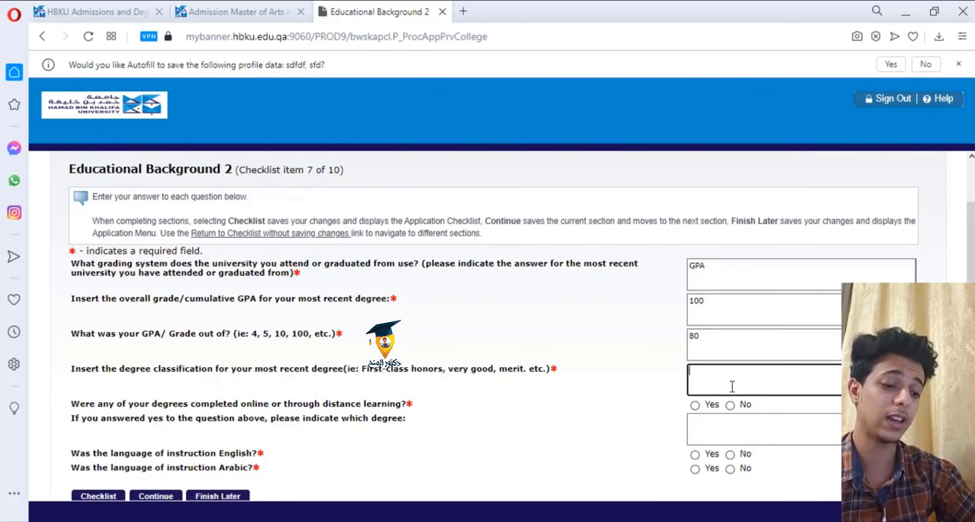
pyautogui.write('Very')
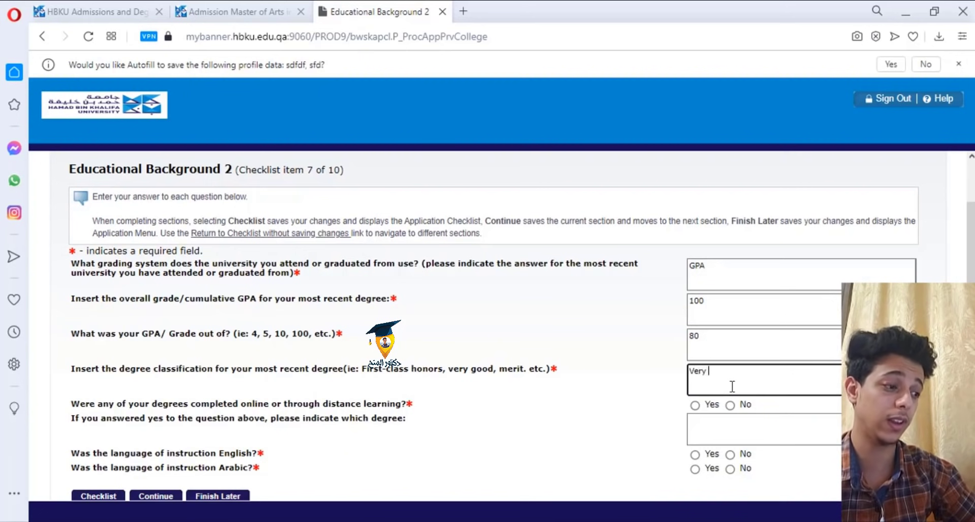
pyautogui.write(' Good')
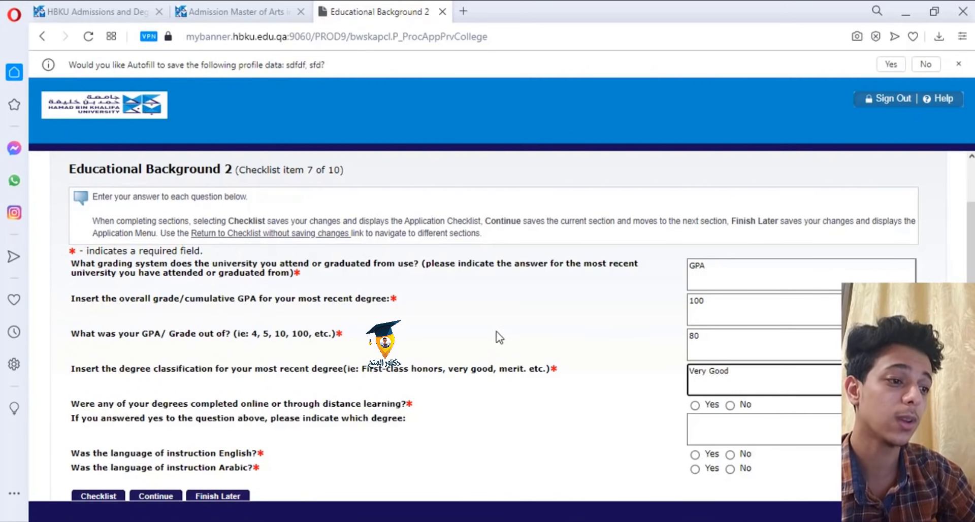
pyautogui.scroll(-2, 446, 349)
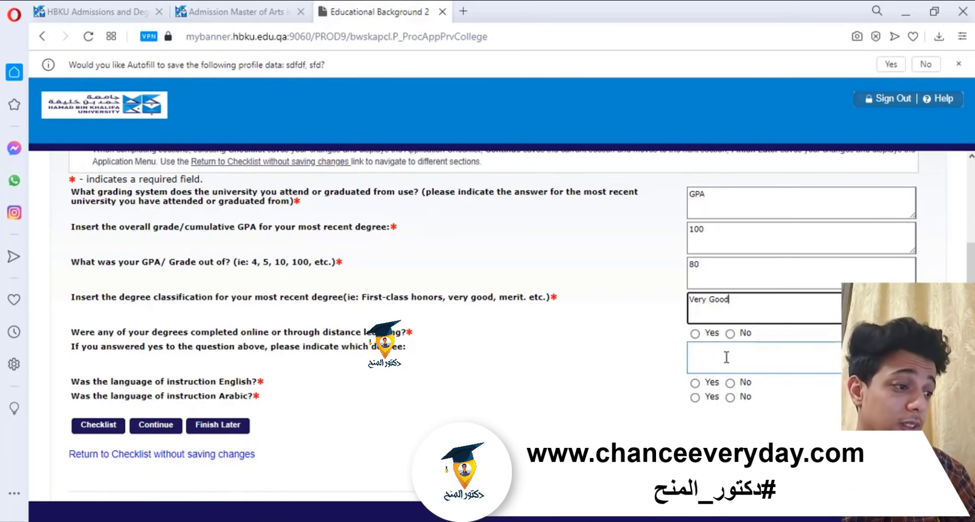
pyautogui.click(731, 333)
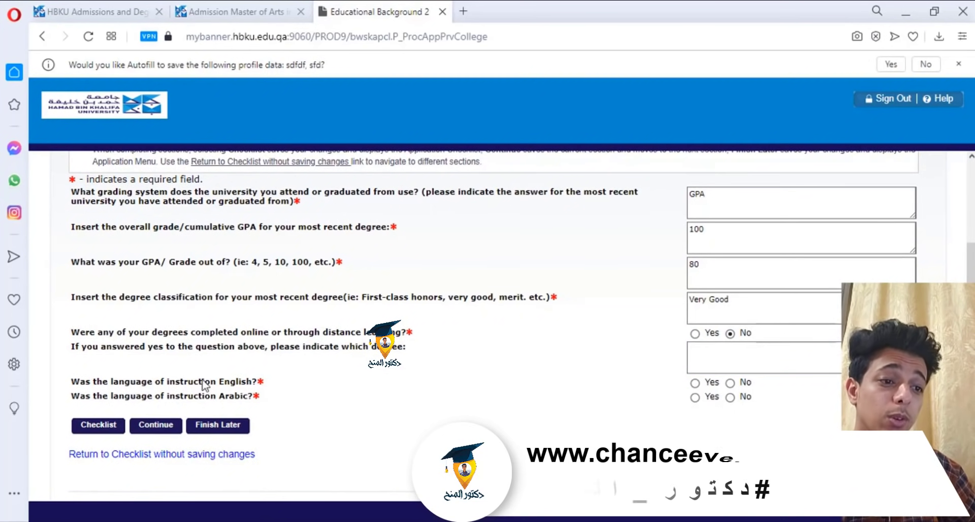